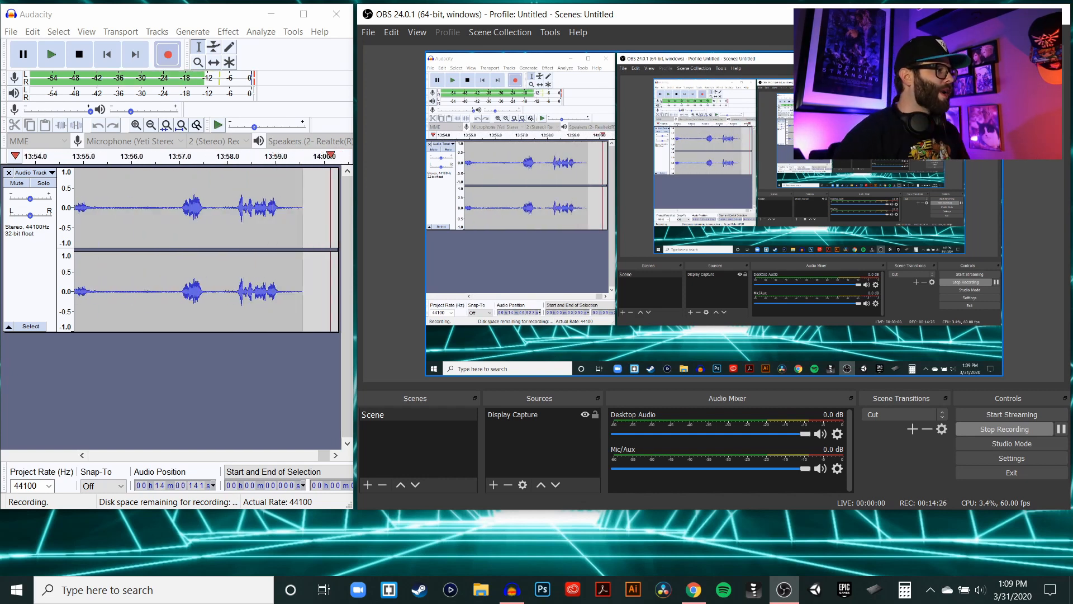
{"action": "left_click", "coordinate": [230, 16]}
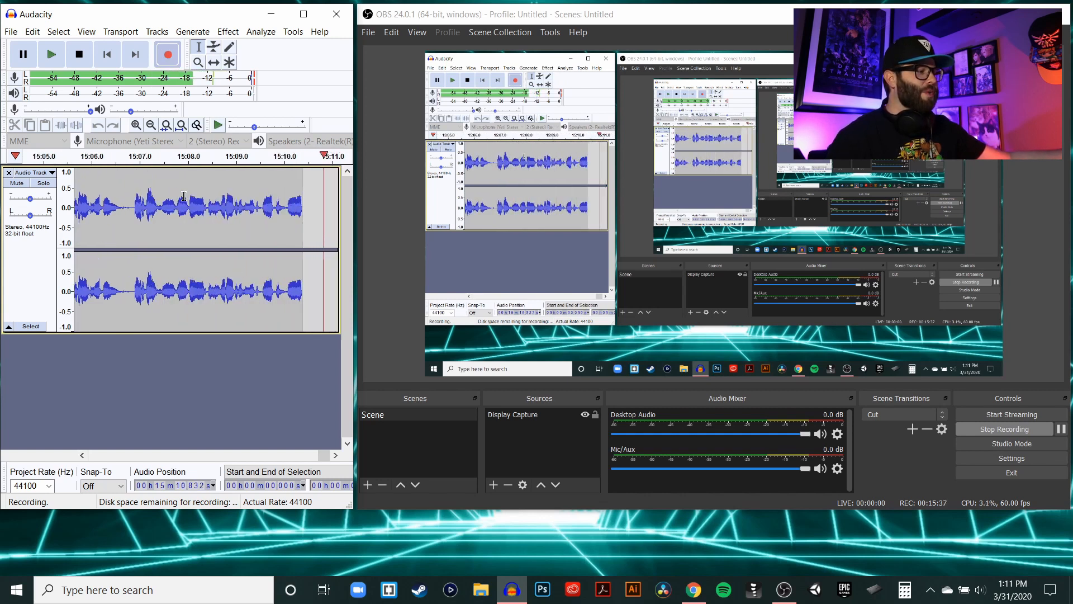
{"action": "left_click", "coordinate": [611, 5]}
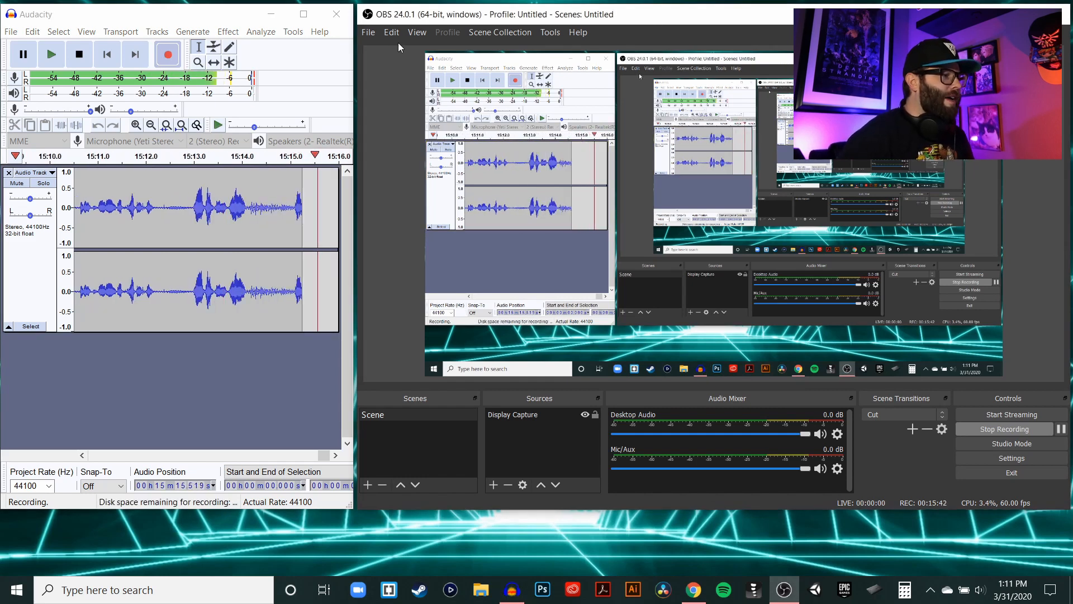
{"action": "left_click_drag", "start_coordinate": [764, 13], "coordinate": [756, 19]}
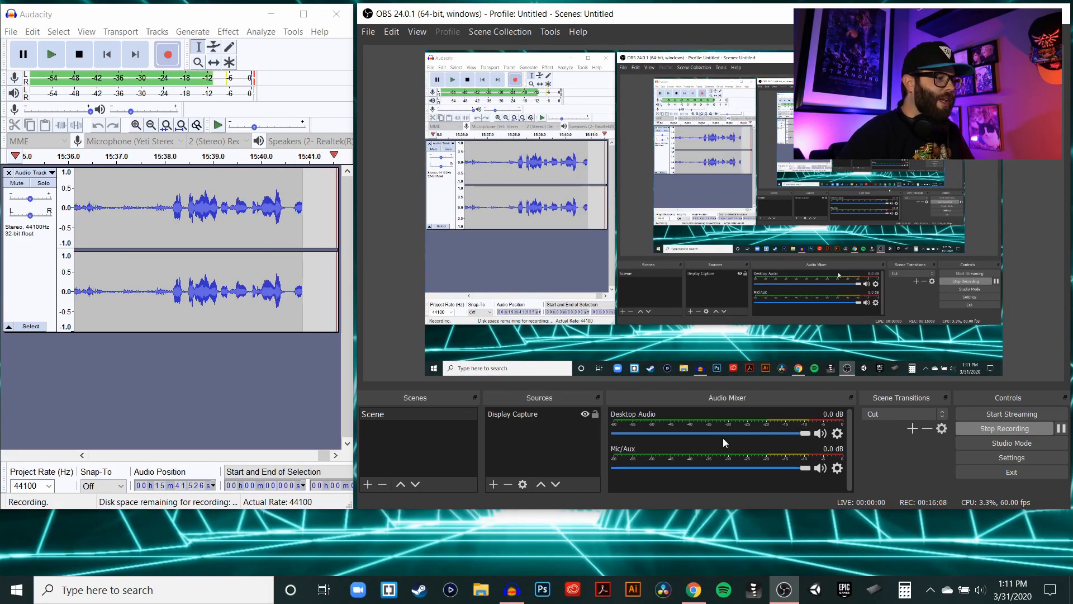
Step: Add a new, visible Display Capture source to the OBS scene
{"action": "left_click", "coordinate": [492, 487]}
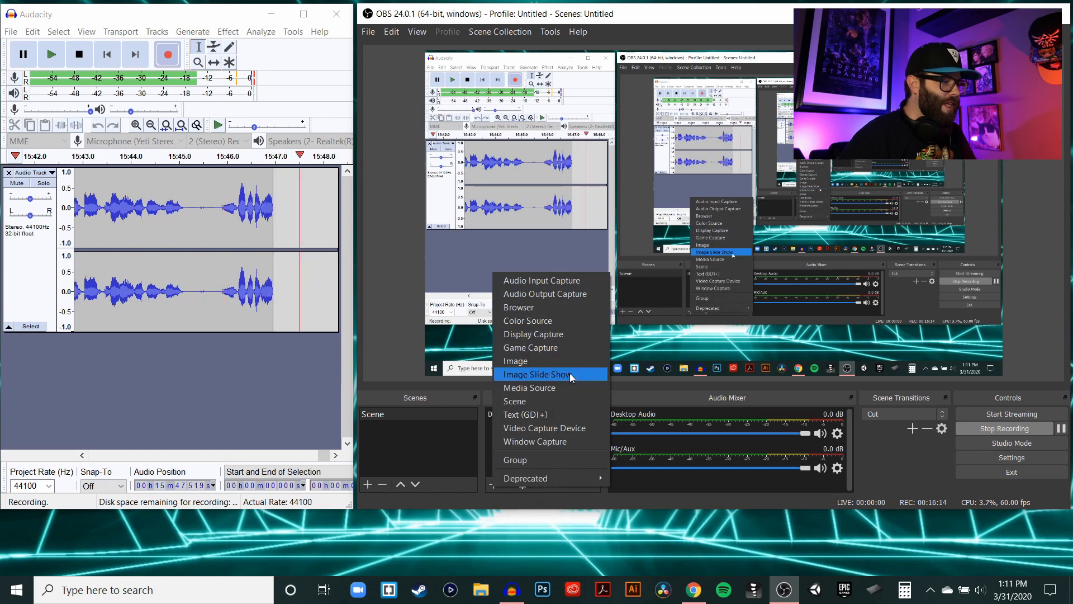
{"action": "left_click", "coordinate": [561, 335]}
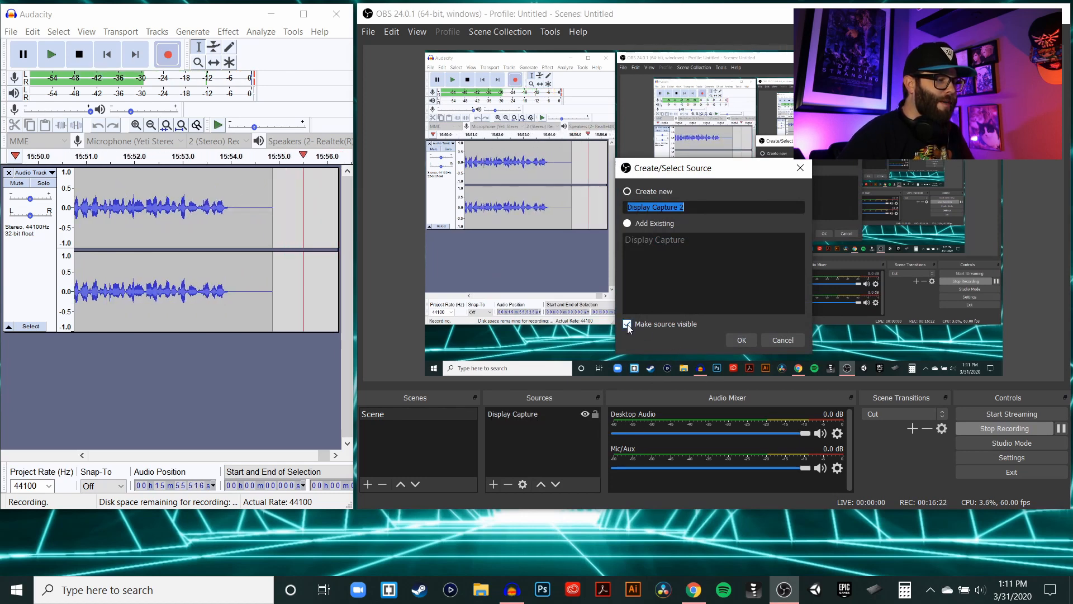
{"action": "left_click", "coordinate": [739, 342]}
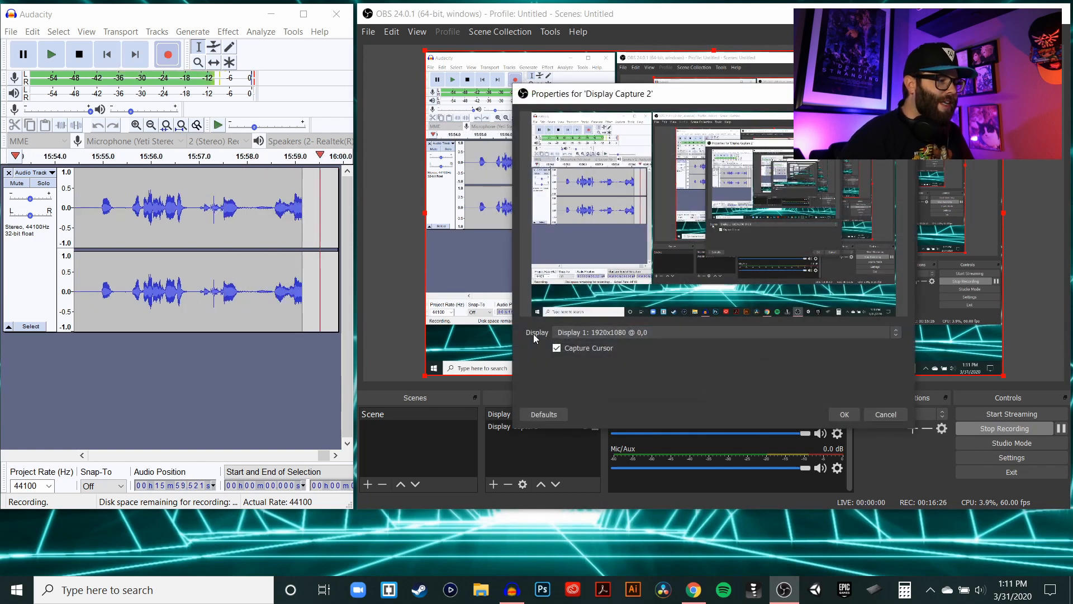
Step: Set the new source to capture Display 1: 1920x1080 @ 0,0 with Capture Cursor enabled, and accept its properties
{"action": "left_click", "coordinate": [569, 333]}
{"action": "left_click", "coordinate": [572, 332]}
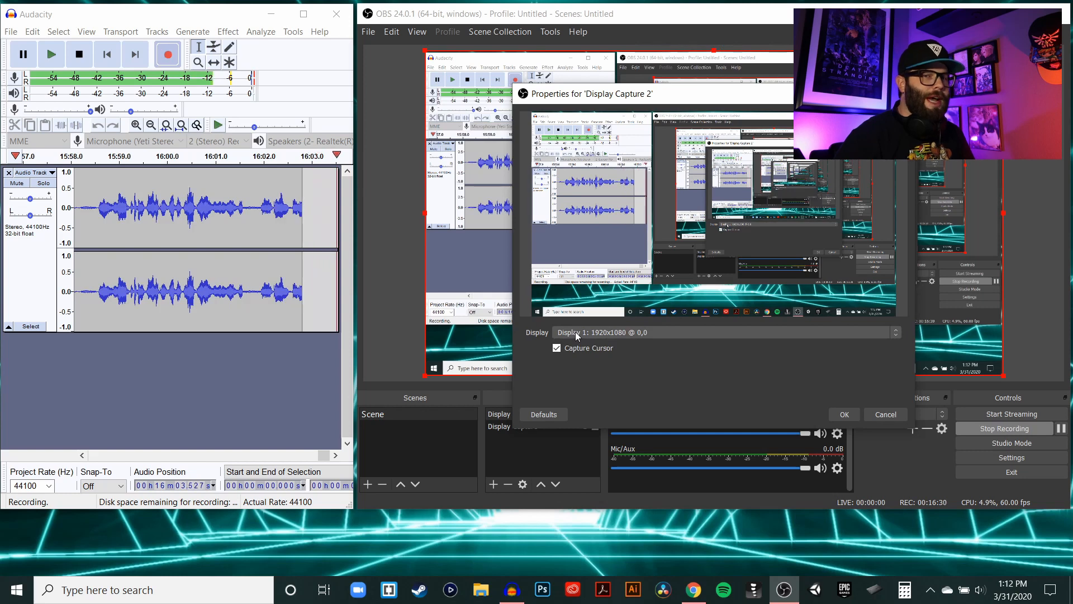
{"action": "left_click", "coordinate": [576, 333]}
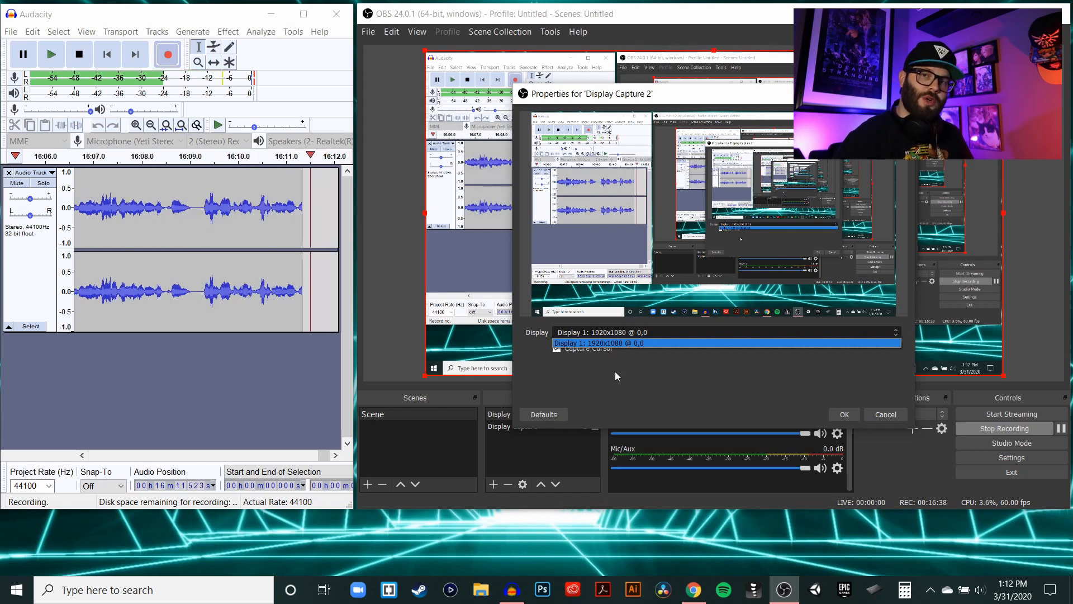
{"action": "left_click", "coordinate": [655, 342]}
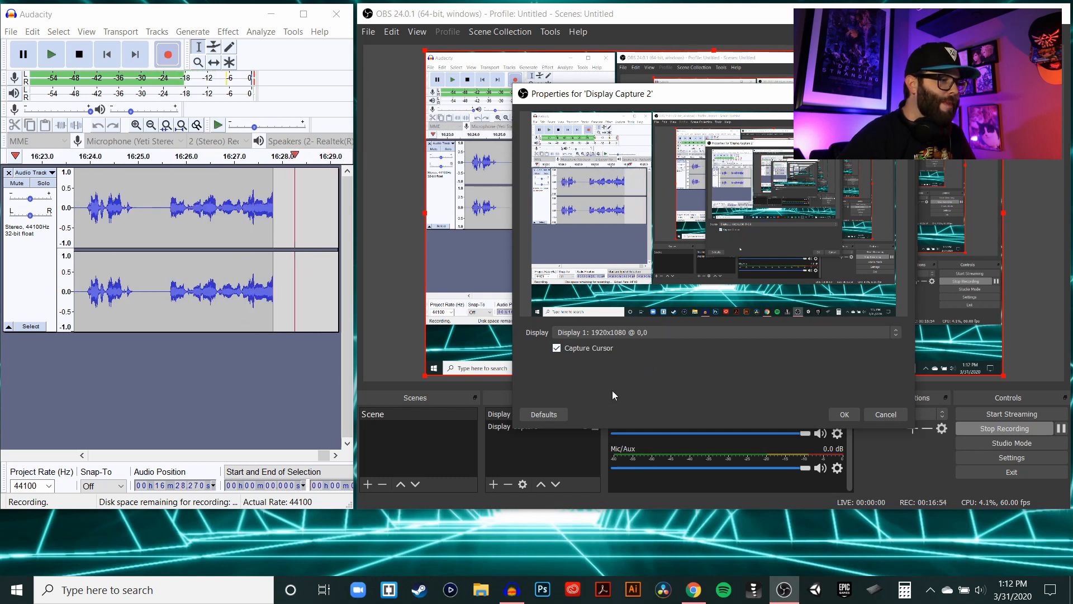
{"action": "left_click", "coordinate": [557, 349]}
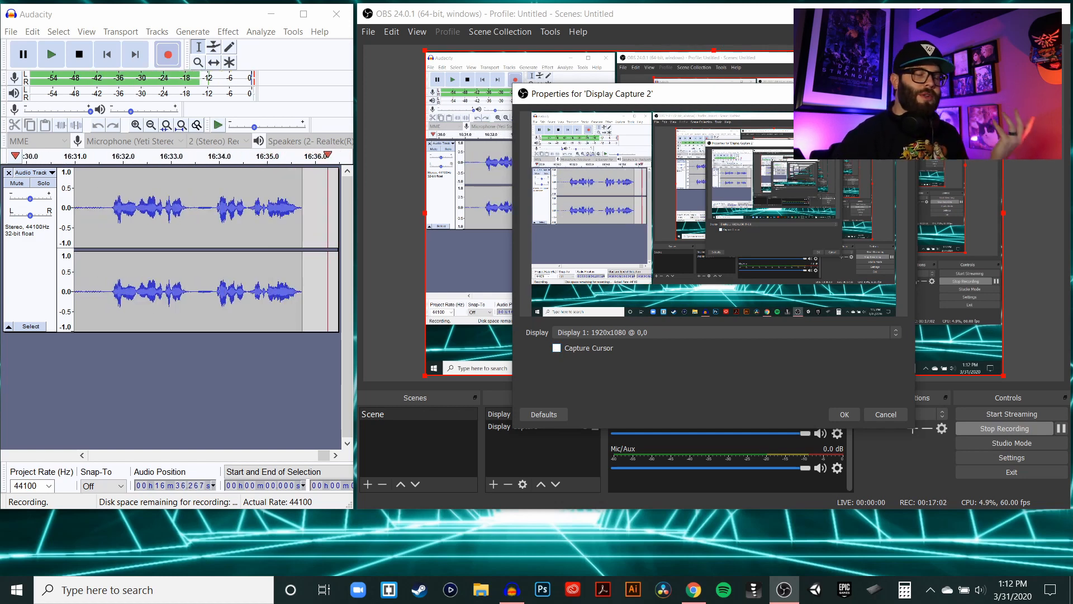
{"action": "left_click", "coordinate": [557, 348]}
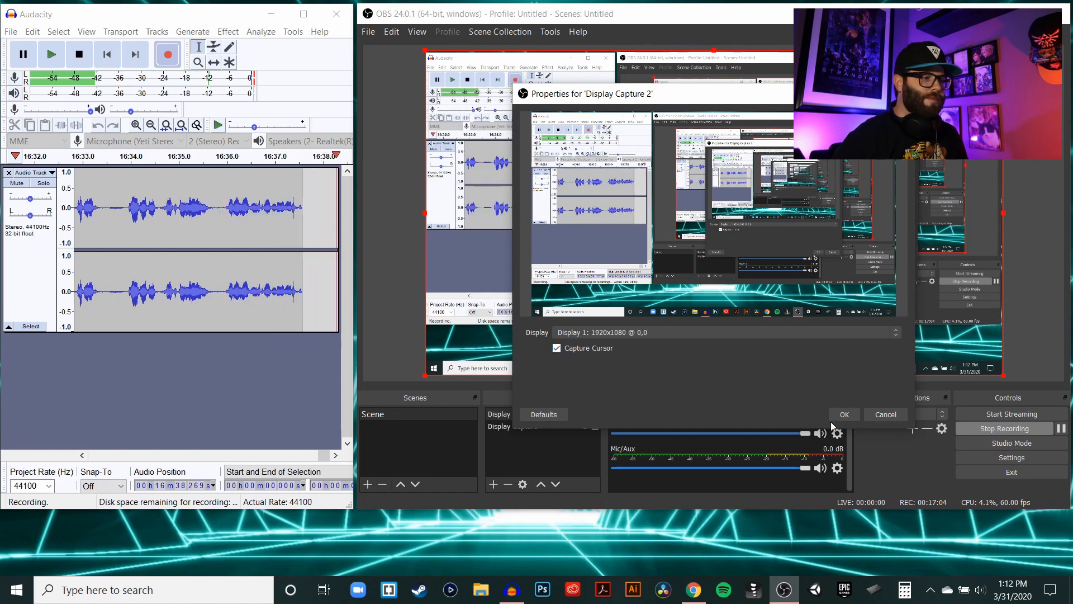
{"action": "left_click", "coordinate": [844, 415]}
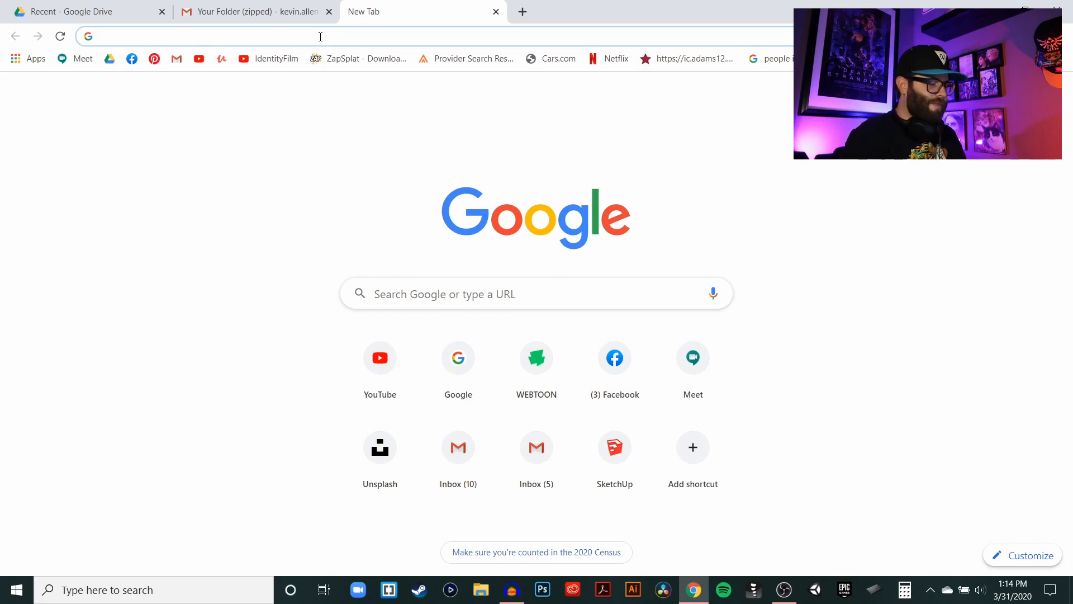
Step: Go to meet.google.com in the new Chrome tab
{"action": "type", "text": "meet."}
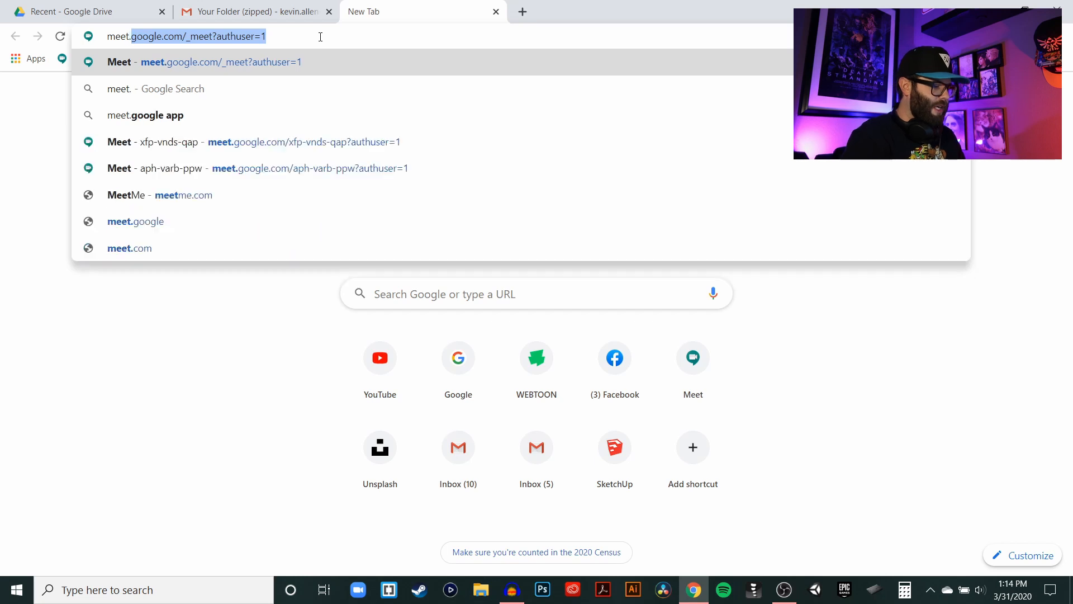
{"action": "type", "text": "google.com"}
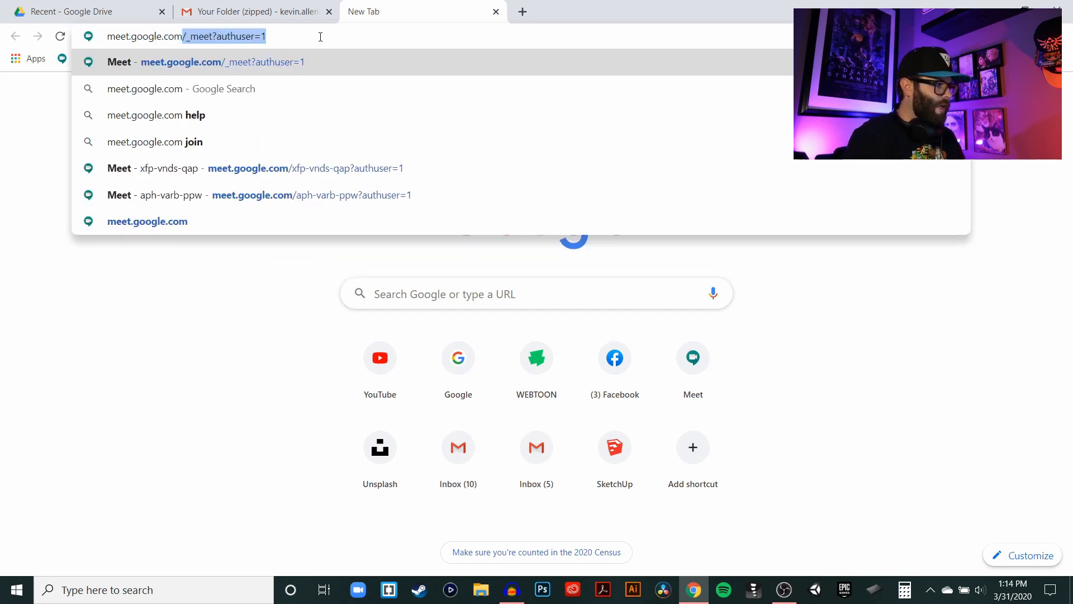
{"action": "key", "text": "Return"}
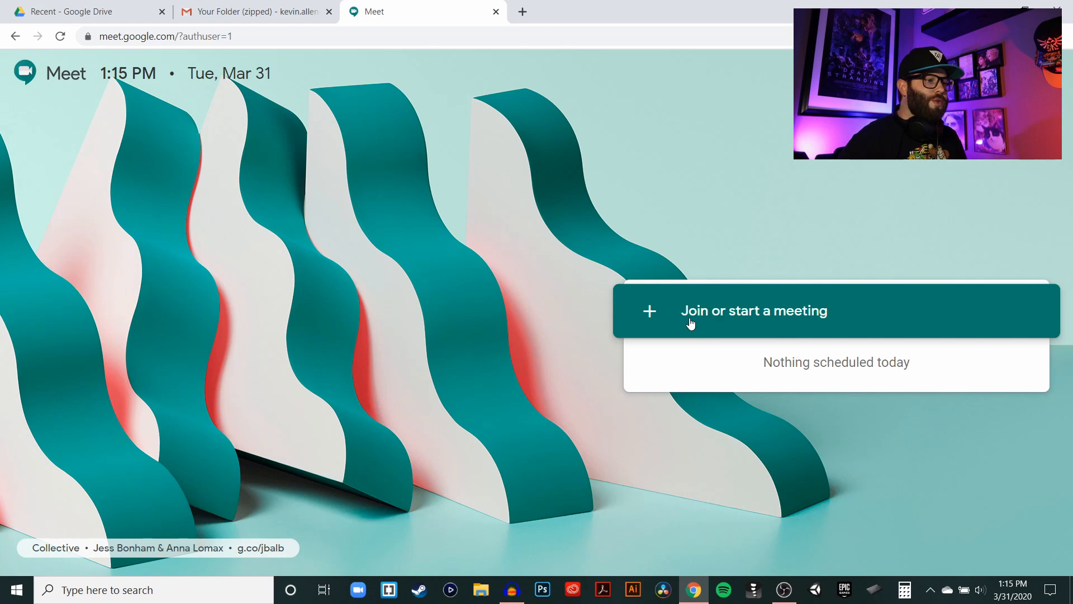
Step: Start a meeting with the nickname Recording Hangout and join it
{"action": "left_click", "coordinate": [718, 321]}
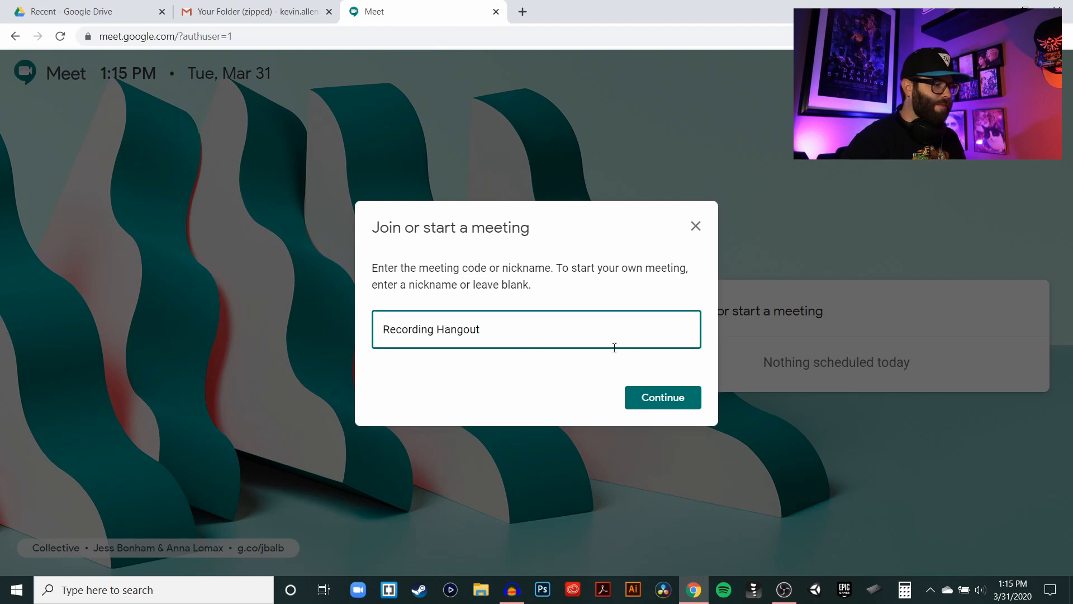
{"action": "left_click", "coordinate": [658, 395]}
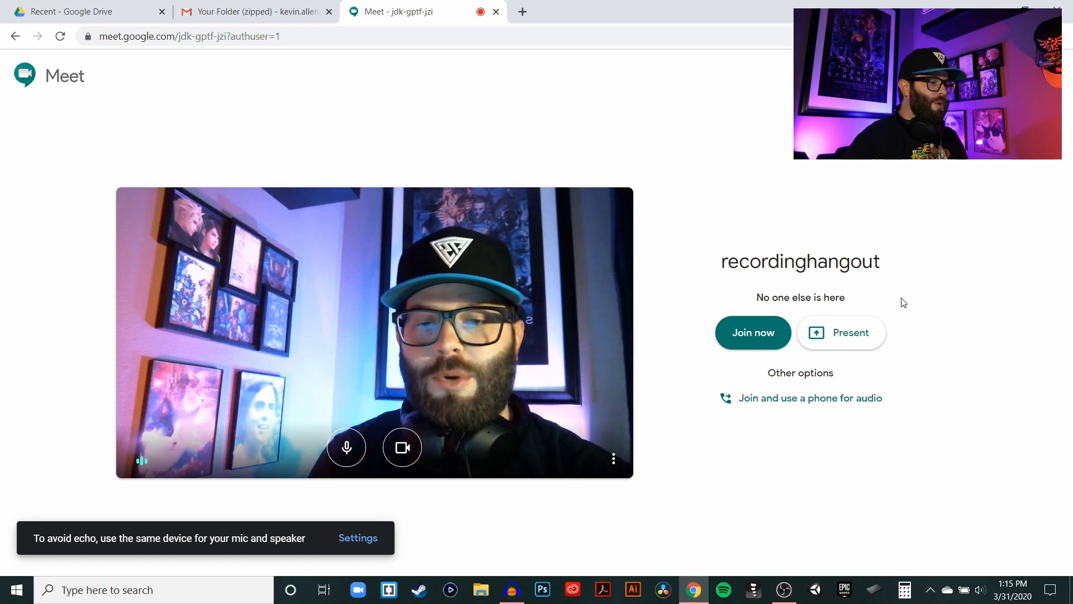
{"action": "left_click", "coordinate": [767, 335]}
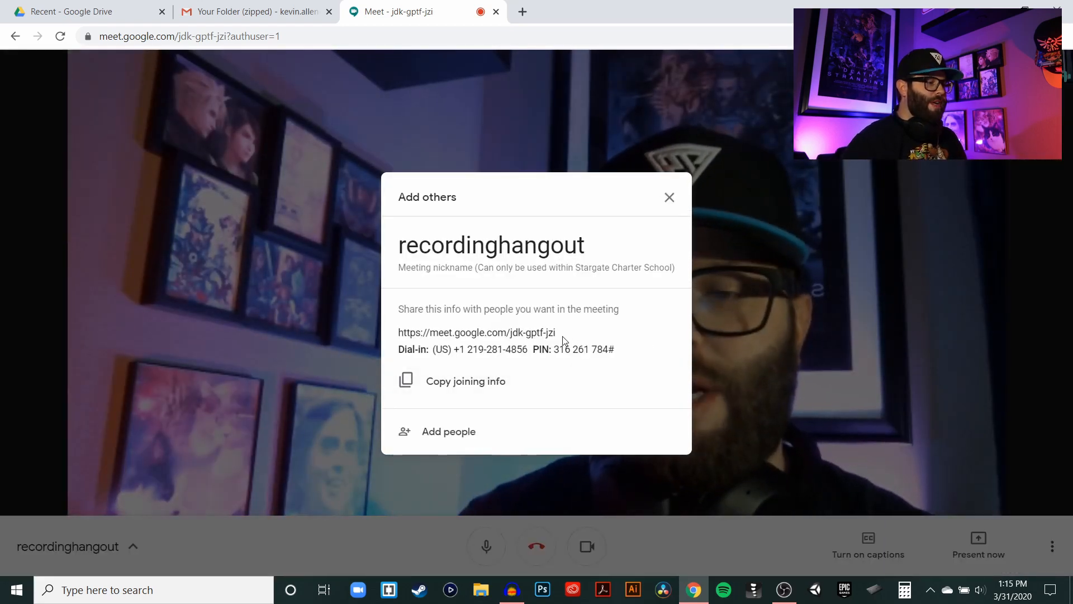
Step: Add the second suggested contact to the meeting and send the invite
{"action": "left_click", "coordinate": [439, 439]}
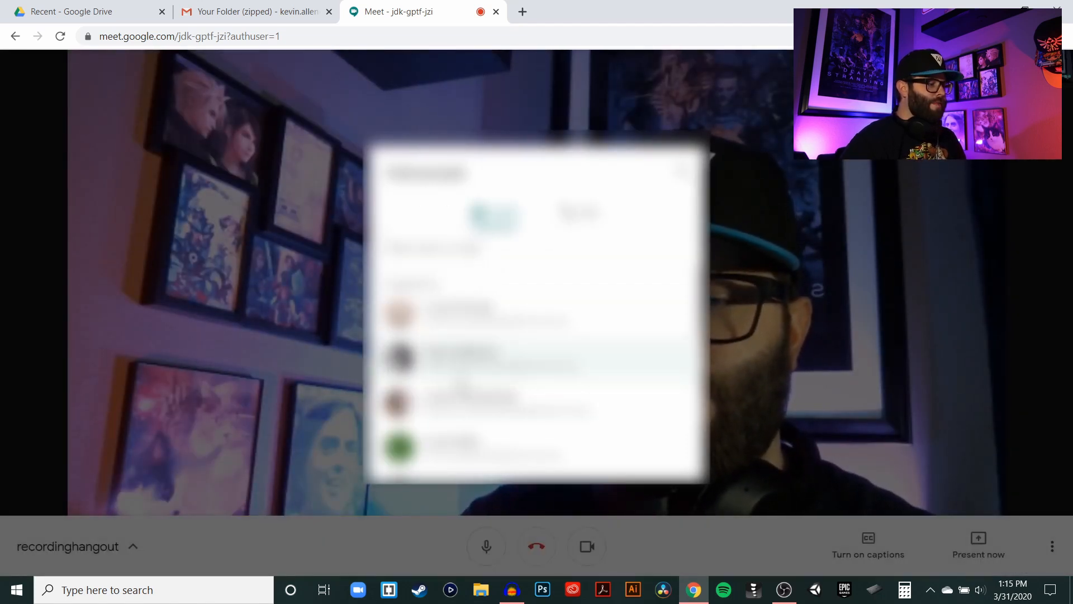
{"action": "left_click", "coordinate": [464, 356]}
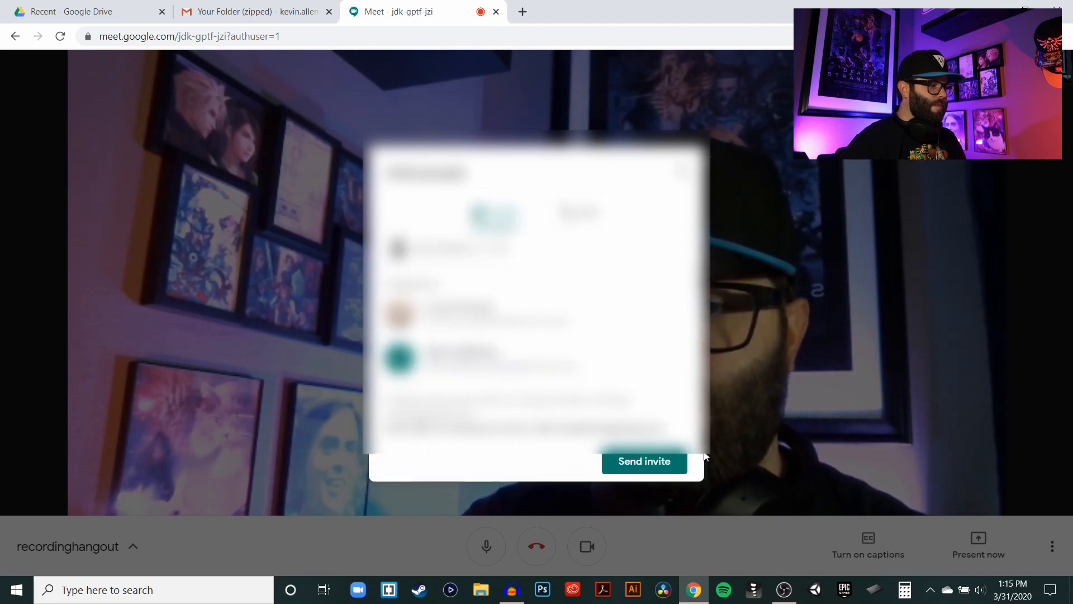
{"action": "left_click", "coordinate": [640, 464]}
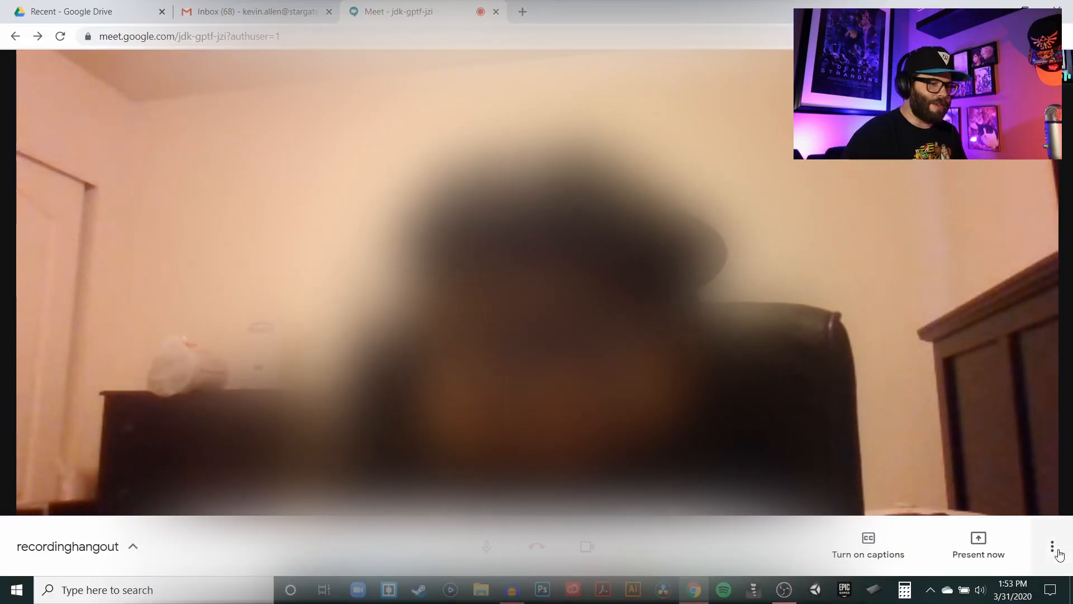
Step: Start recording the meeting and accept the consent request
{"action": "left_click", "coordinate": [1052, 546]}
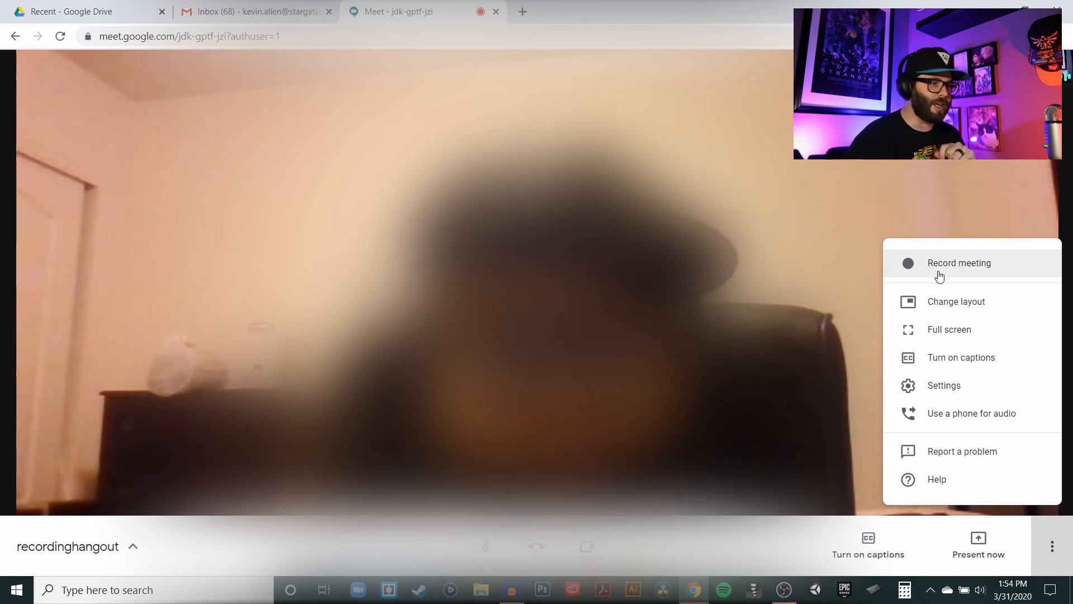
{"action": "left_click", "coordinate": [939, 276]}
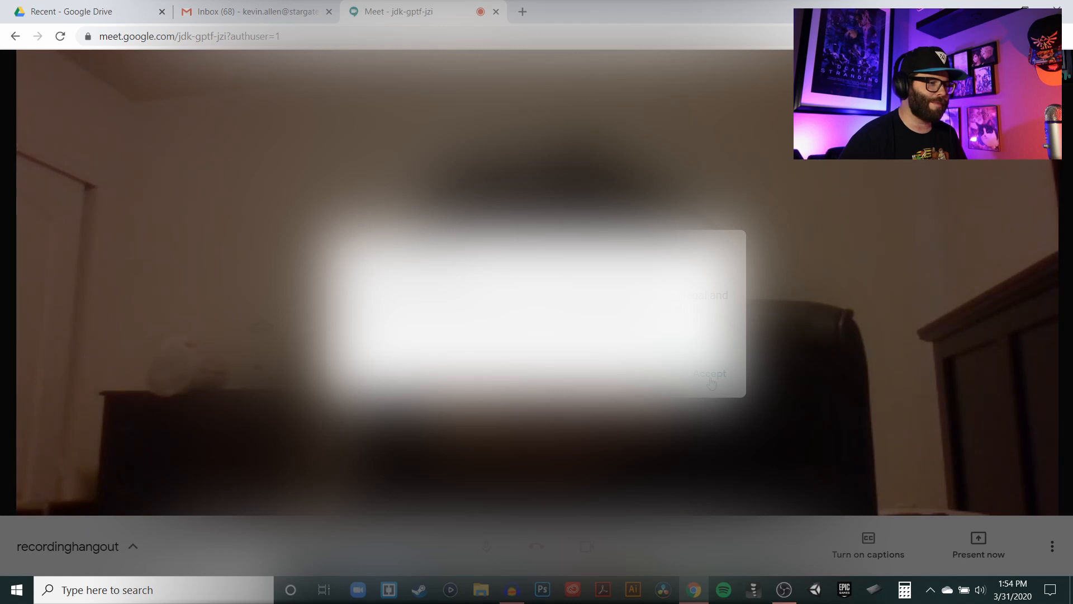
{"action": "left_click", "coordinate": [709, 374]}
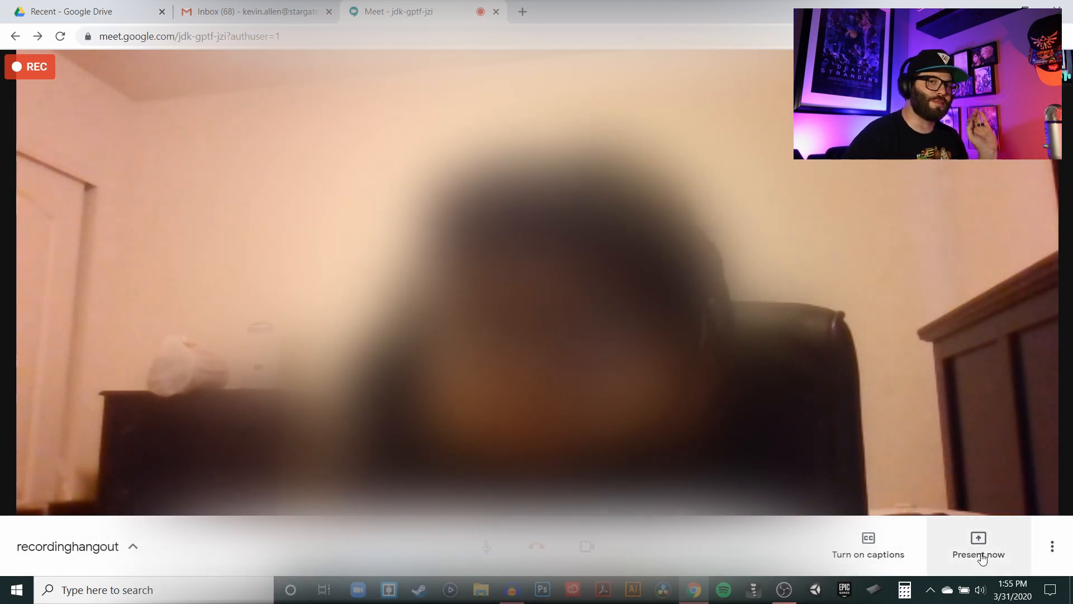
Step: Present the entire screen to the meeting participants
{"action": "left_click", "coordinate": [982, 559]}
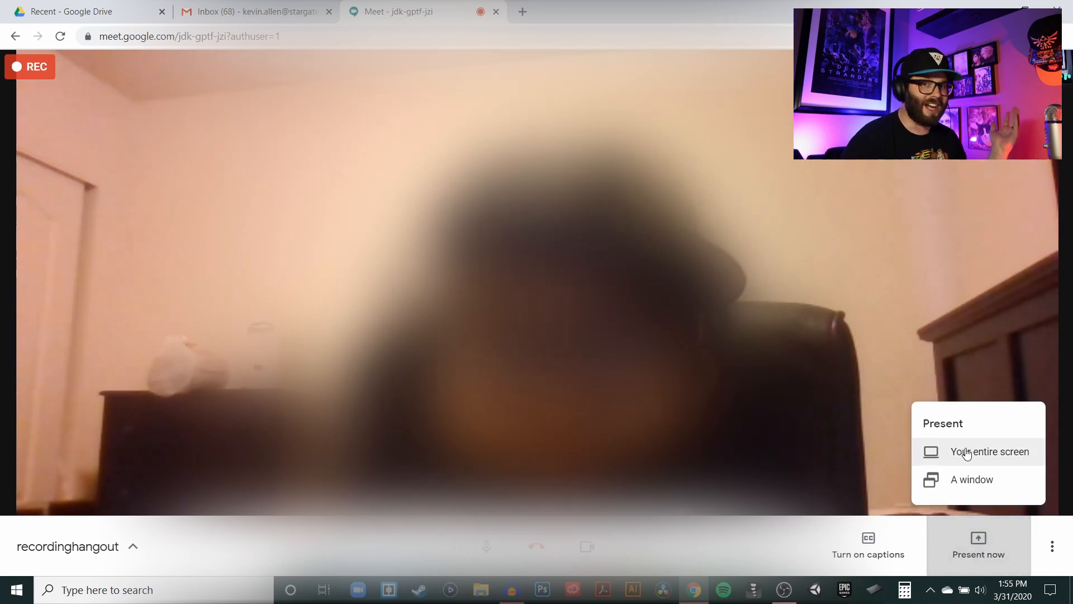
{"action": "left_click", "coordinate": [967, 454]}
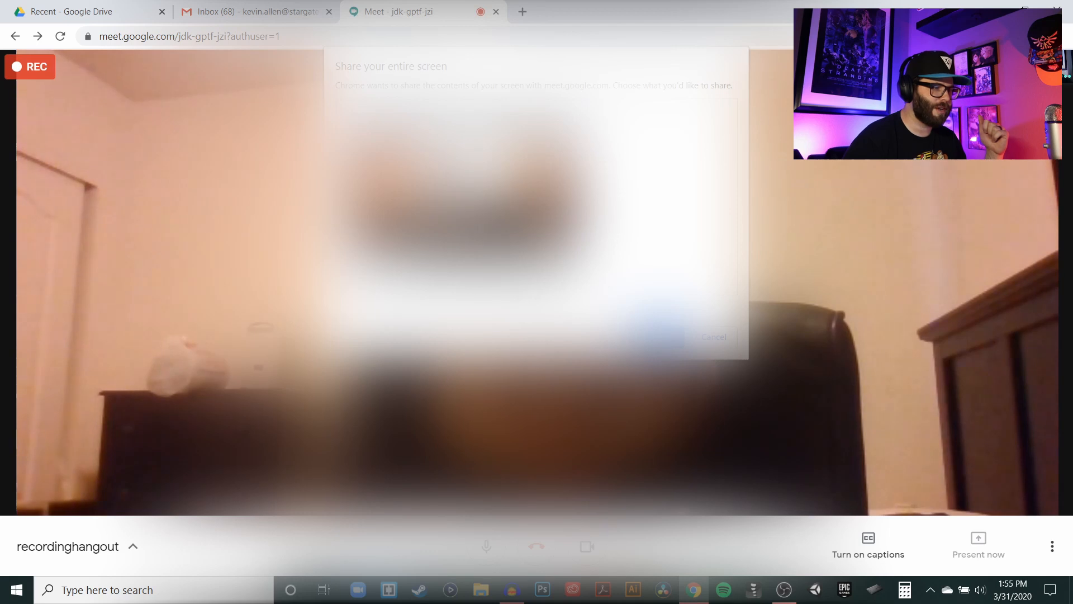
{"action": "left_click", "coordinate": [654, 336]}
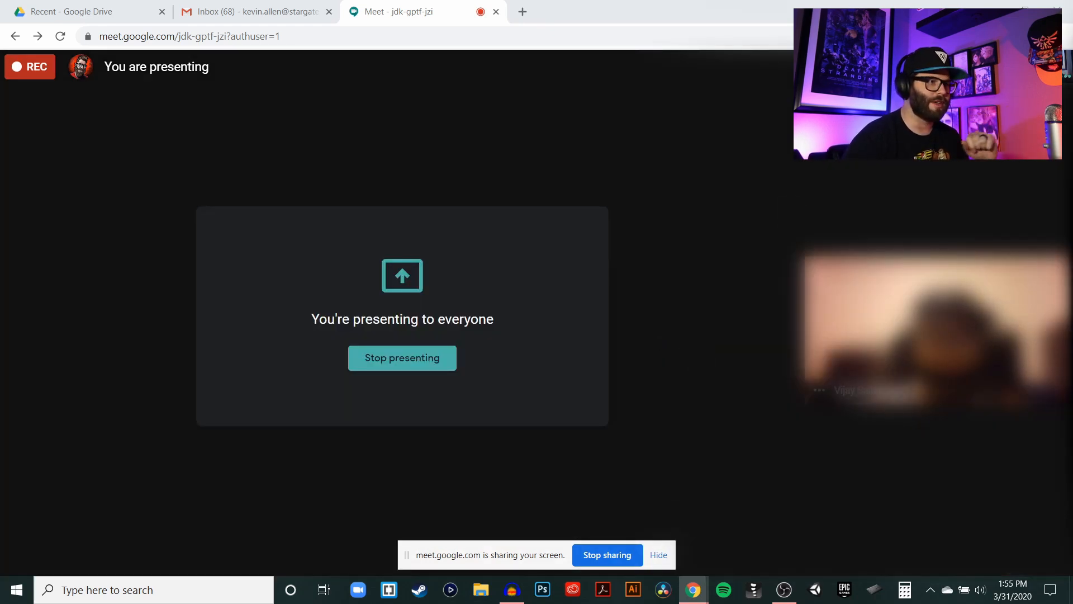
Step: Minimize the browser to show the desktop and move the screen-sharing bar to the desktop's lower-right corner
{"action": "left_click", "coordinate": [994, 7]}
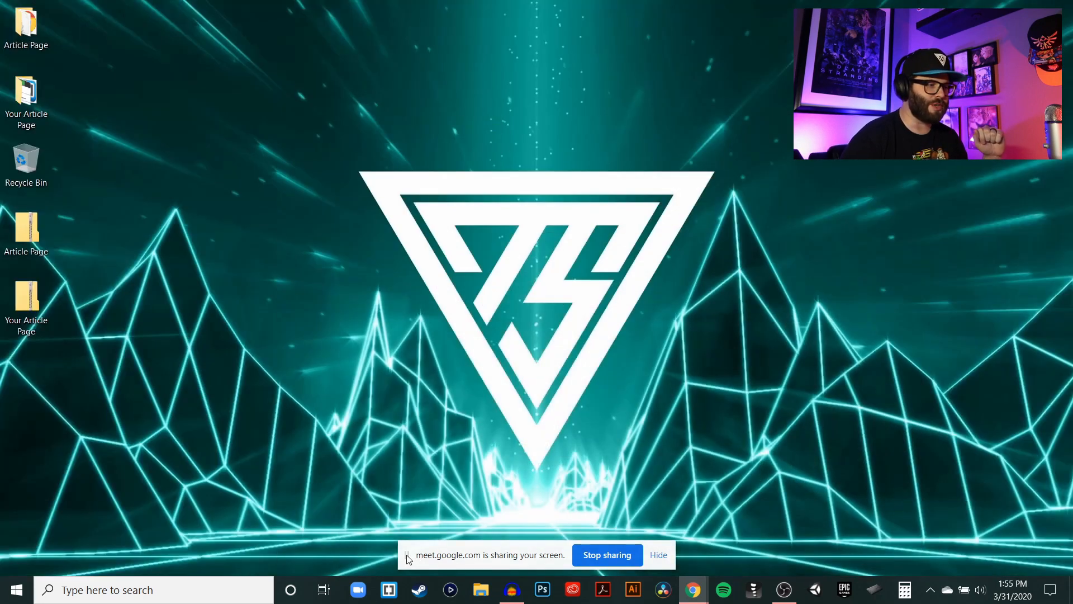
{"action": "left_click_drag", "start_coordinate": [407, 559], "coordinate": [781, 543]}
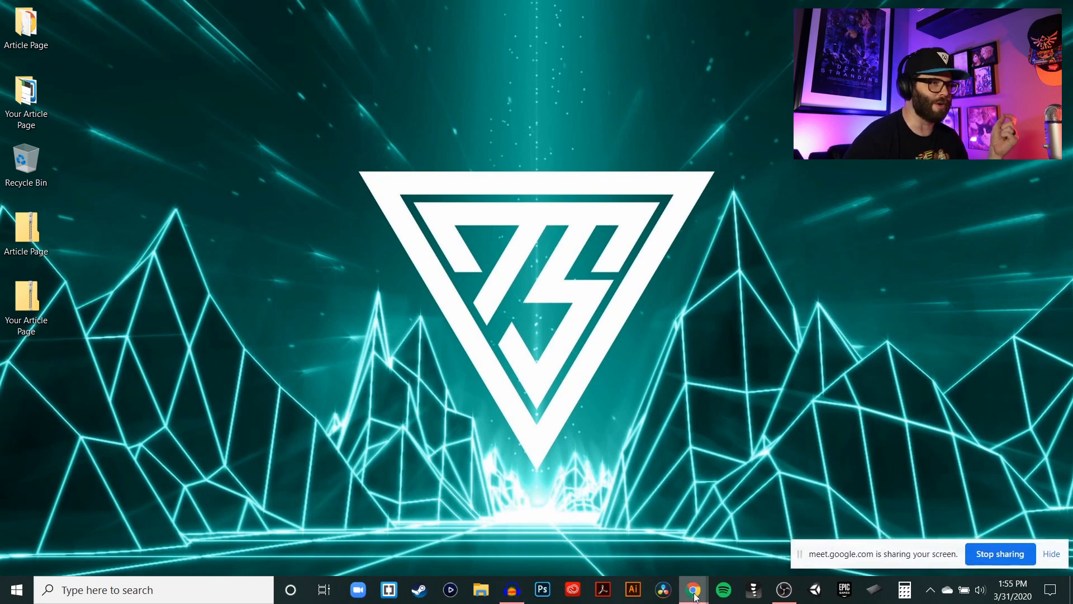
Step: Return to the meeting in Chrome, closing the blank new tab, and stop presenting the screen
{"action": "mouse_move", "coordinate": [692, 594]}
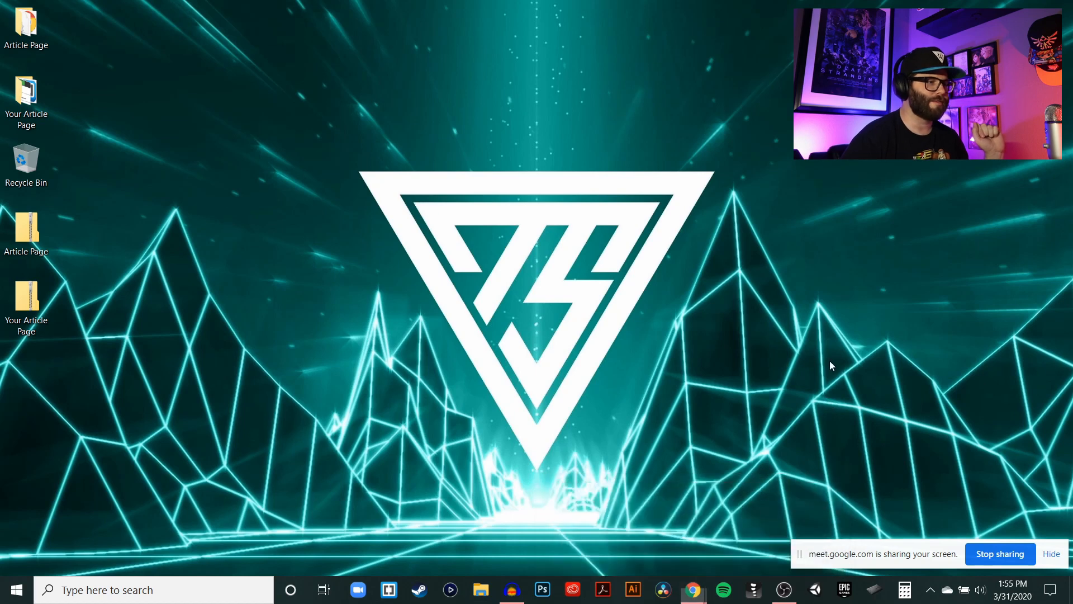
{"action": "left_click", "coordinate": [693, 590]}
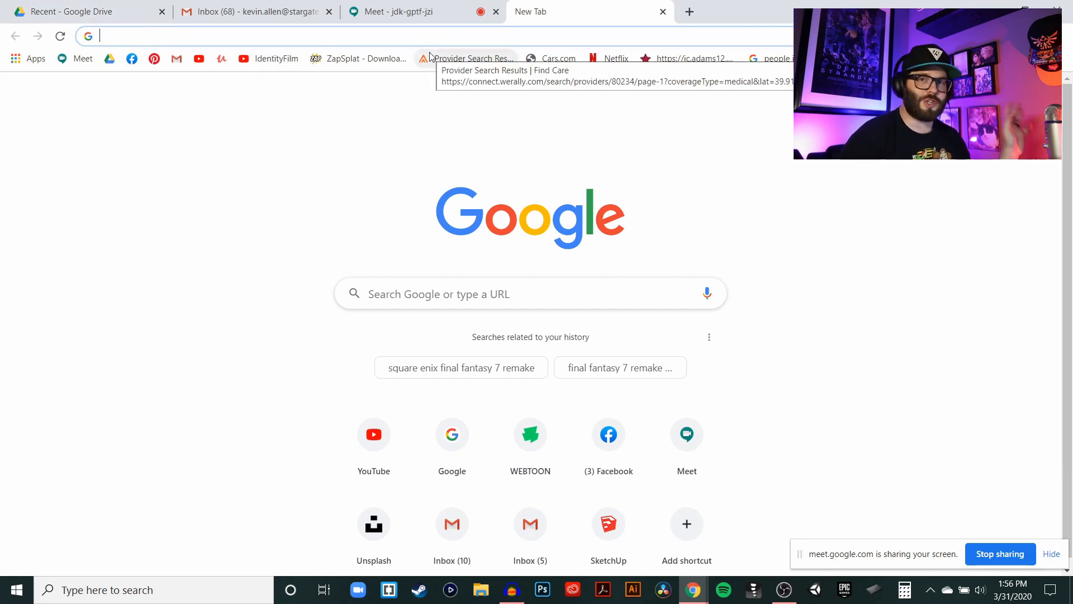
{"action": "key", "text": "ctrl+w"}
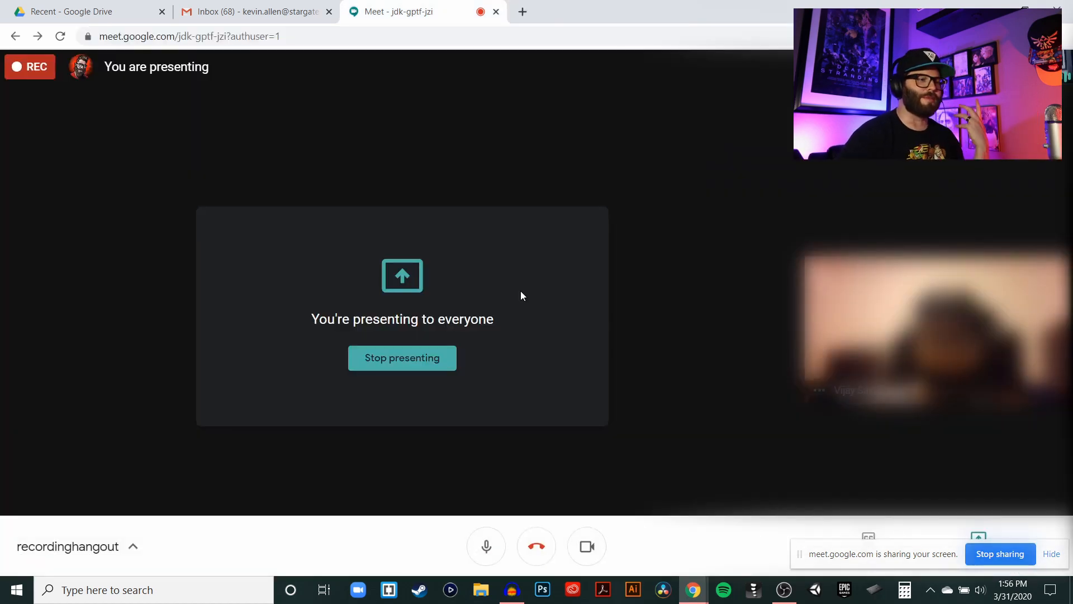
{"action": "left_click", "coordinate": [419, 366]}
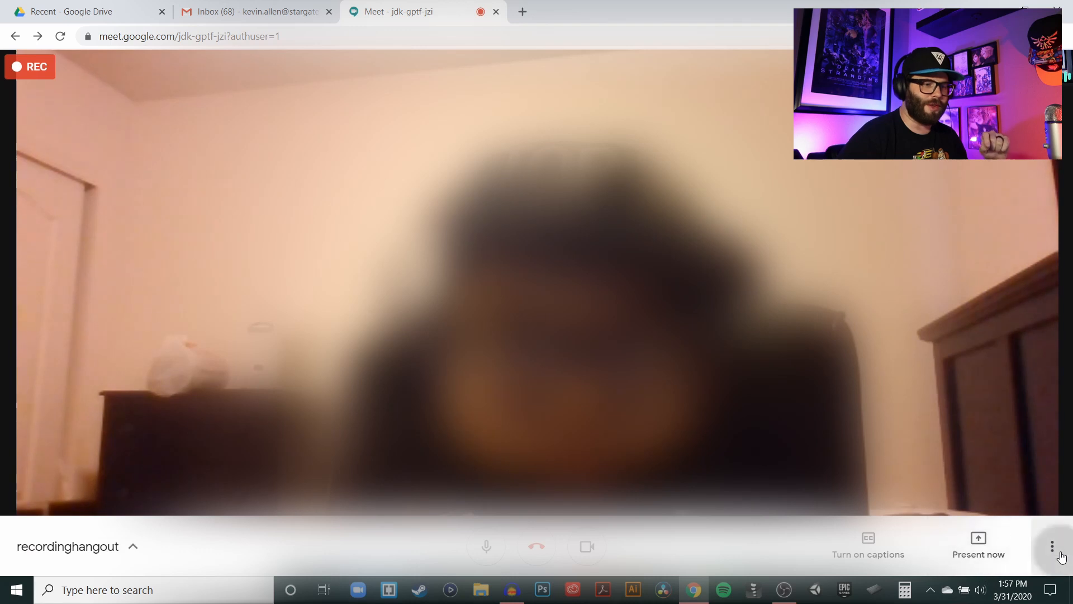
Step: Stop the recording of the meeting
{"action": "left_click", "coordinate": [1052, 546]}
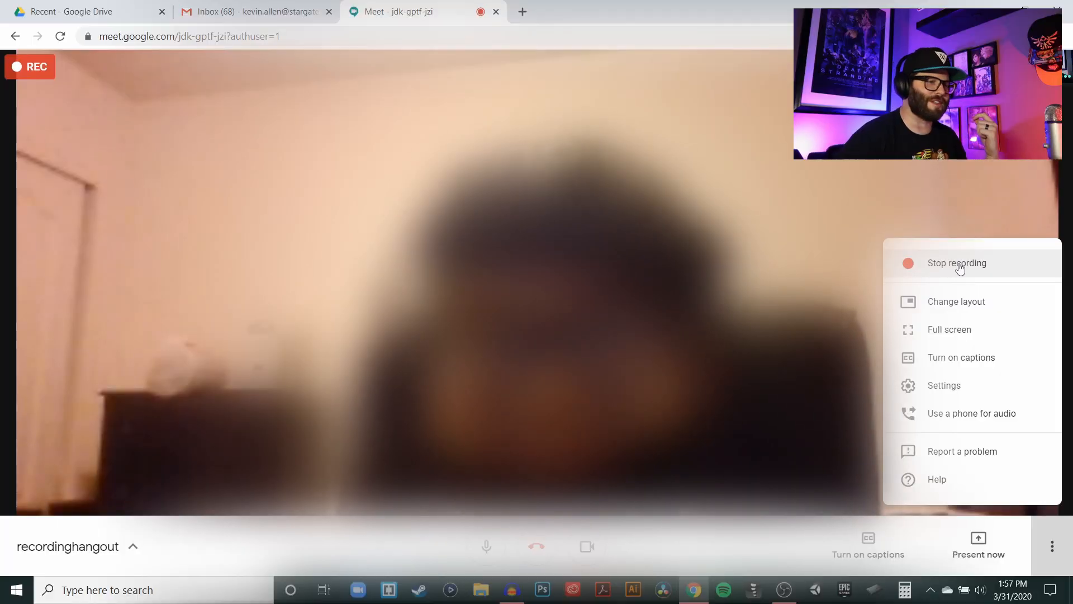
{"action": "left_click", "coordinate": [959, 265]}
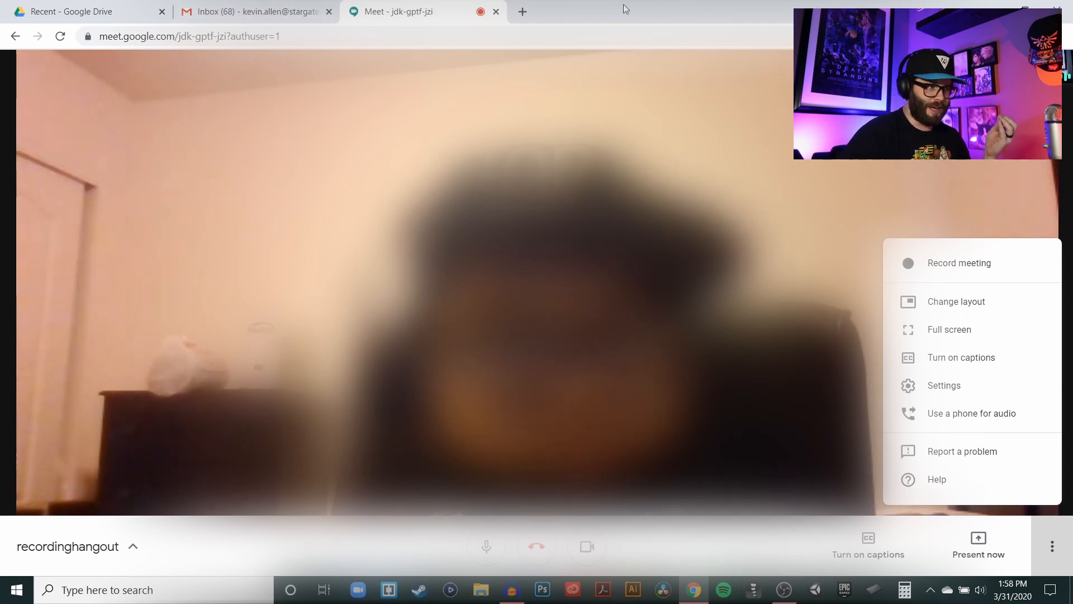
{"action": "key", "text": "ctrl+l"}
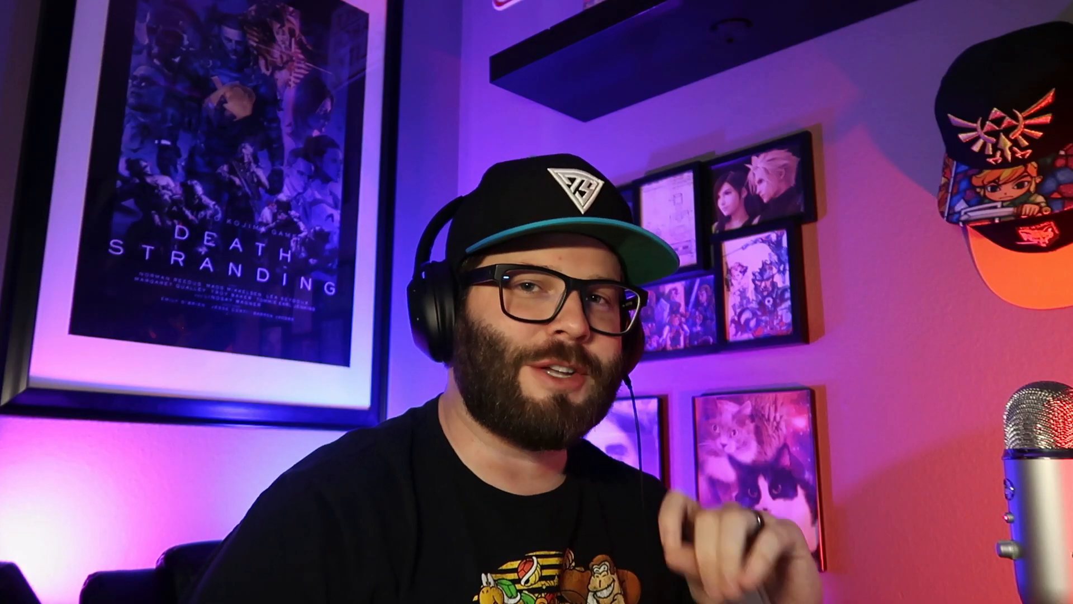
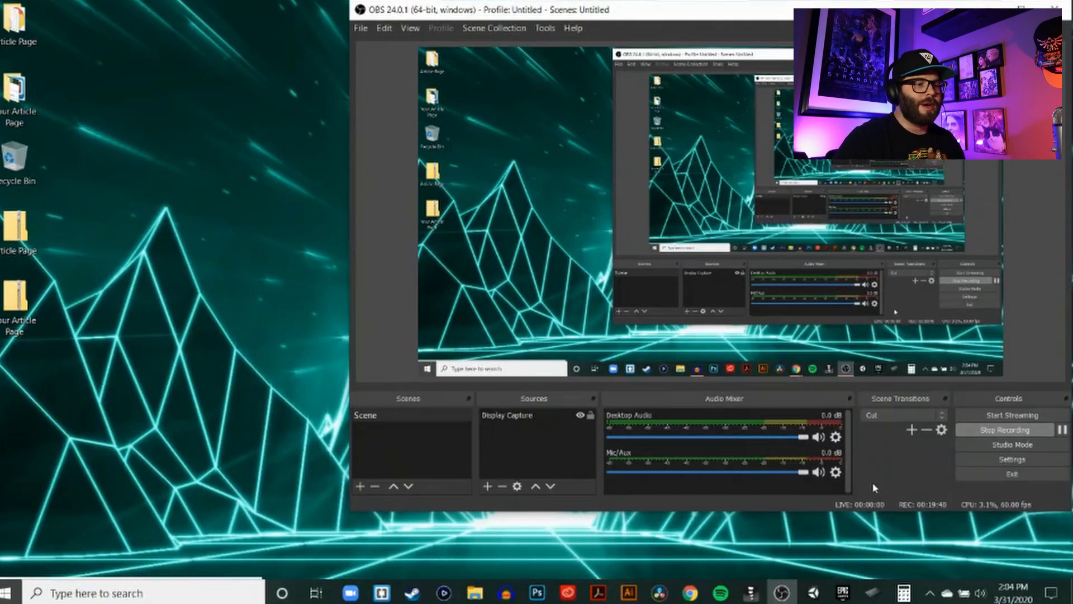
{"action": "left_click", "coordinate": [1014, 433]}
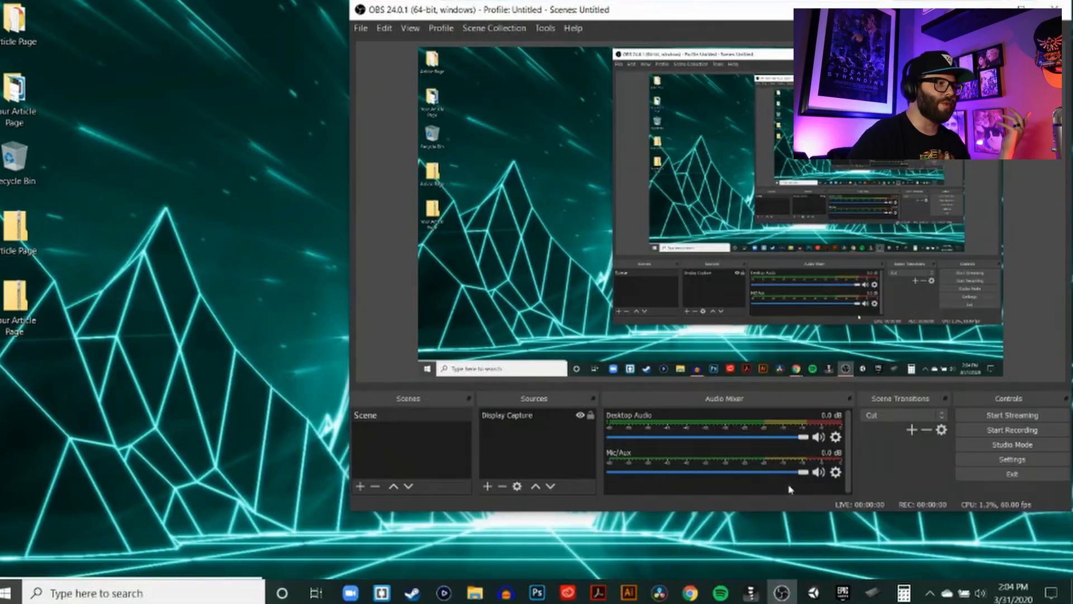
{"action": "left_click", "coordinate": [361, 29]}
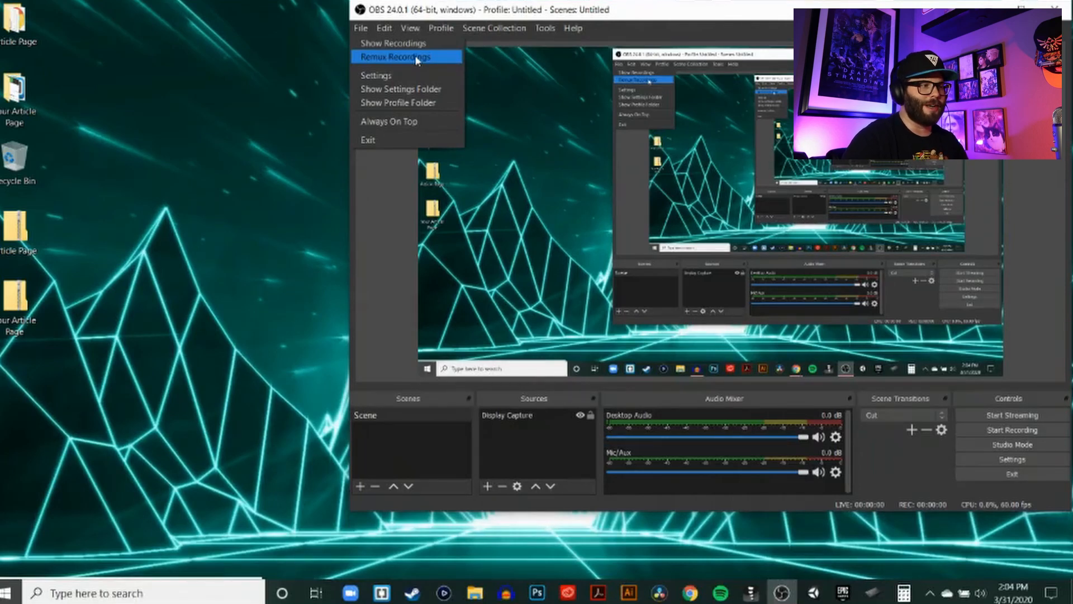
{"action": "left_click", "coordinate": [399, 55]}
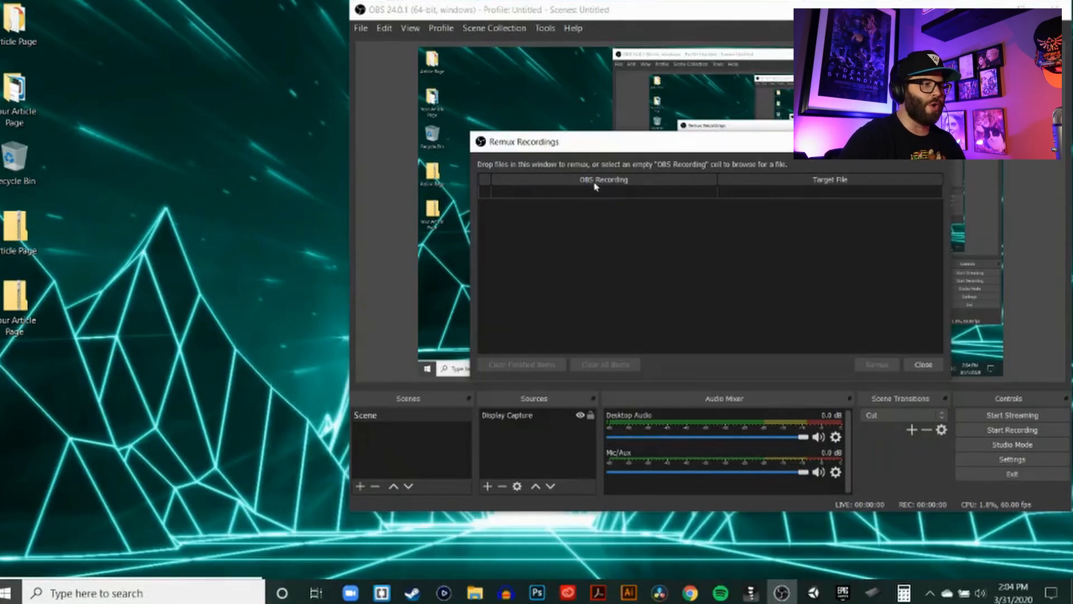
{"action": "left_click", "coordinate": [630, 192]}
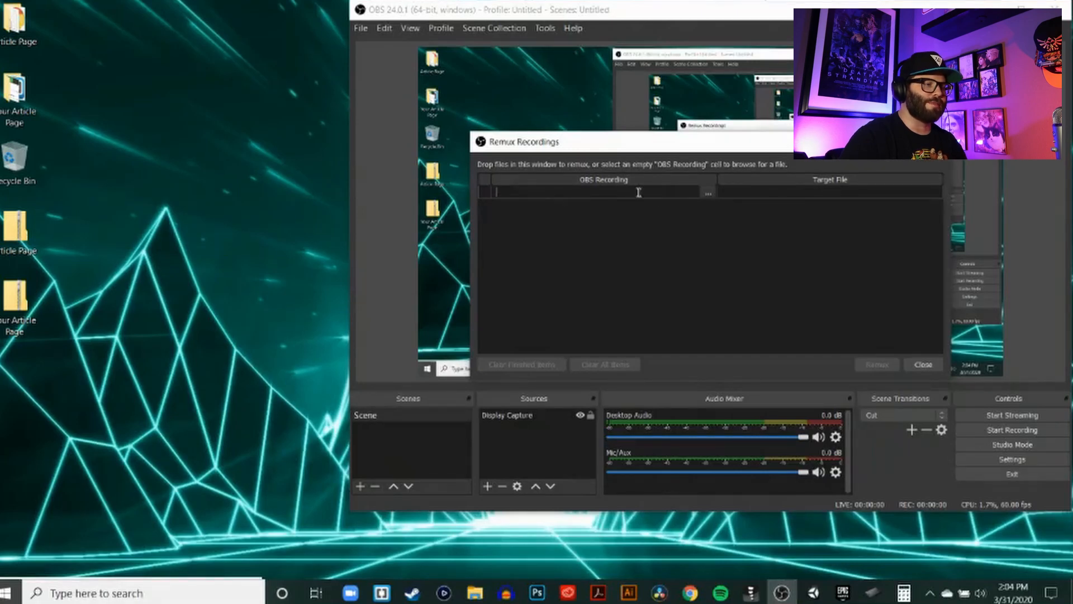
{"action": "left_click", "coordinate": [708, 193]}
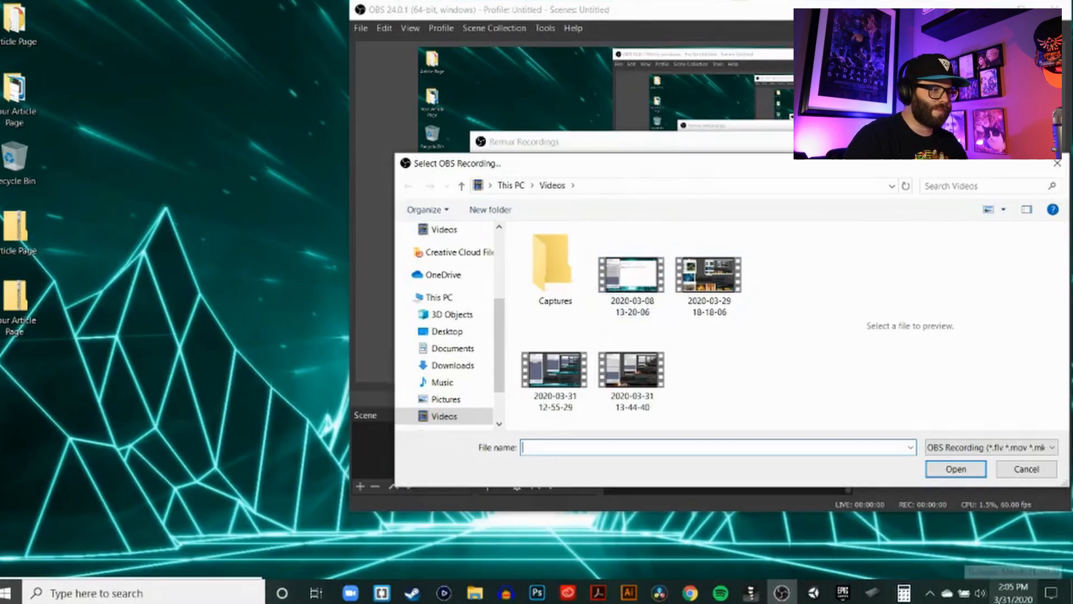
{"action": "left_click", "coordinate": [648, 408]}
{"action": "left_click", "coordinate": [955, 469]}
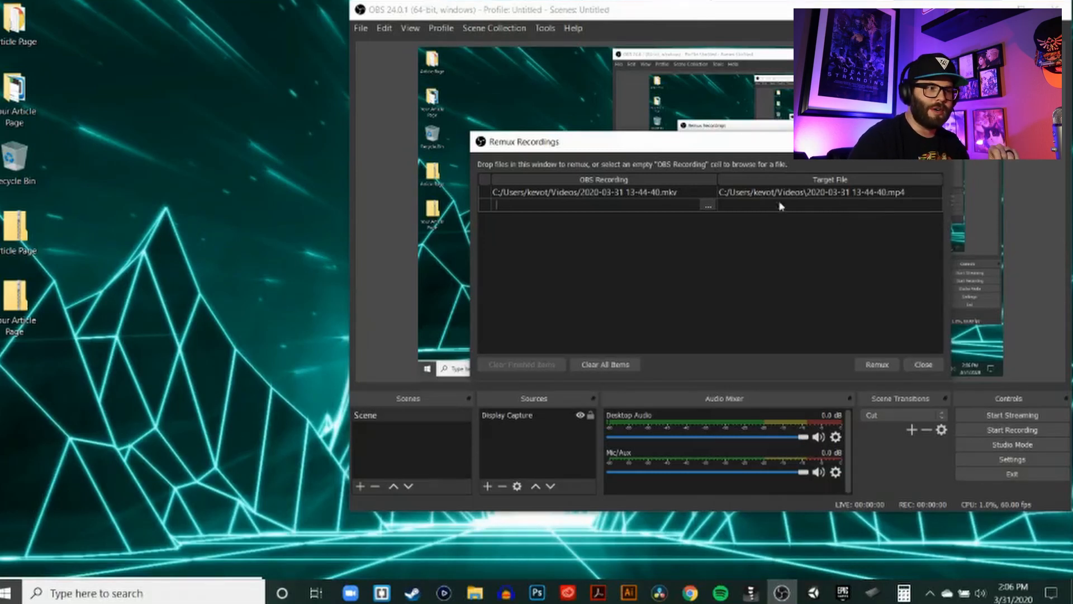
Step: Remux the recording to the target file Part2-ScreenCap-OBS(withsave).mp4 in the How To Record, Edit, and Post folder, and close the remux window
{"action": "double_click", "coordinate": [922, 193]}
{"action": "left_click", "coordinate": [935, 193]}
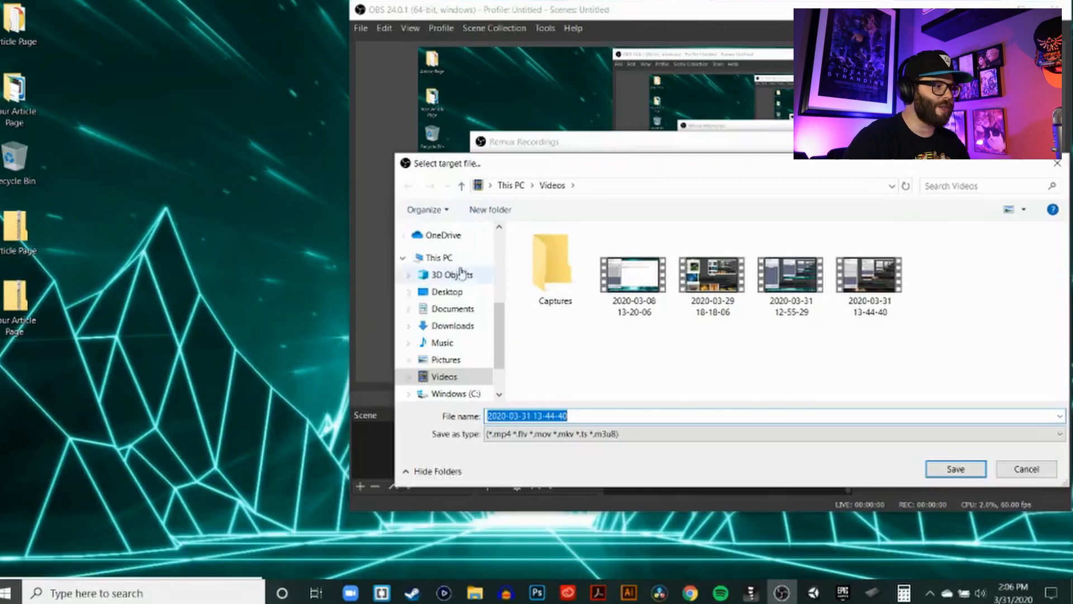
{"action": "scroll", "coordinate": [464, 324], "scroll_direction": "down", "scroll_amount": 1}
{"action": "left_click", "coordinate": [447, 365]}
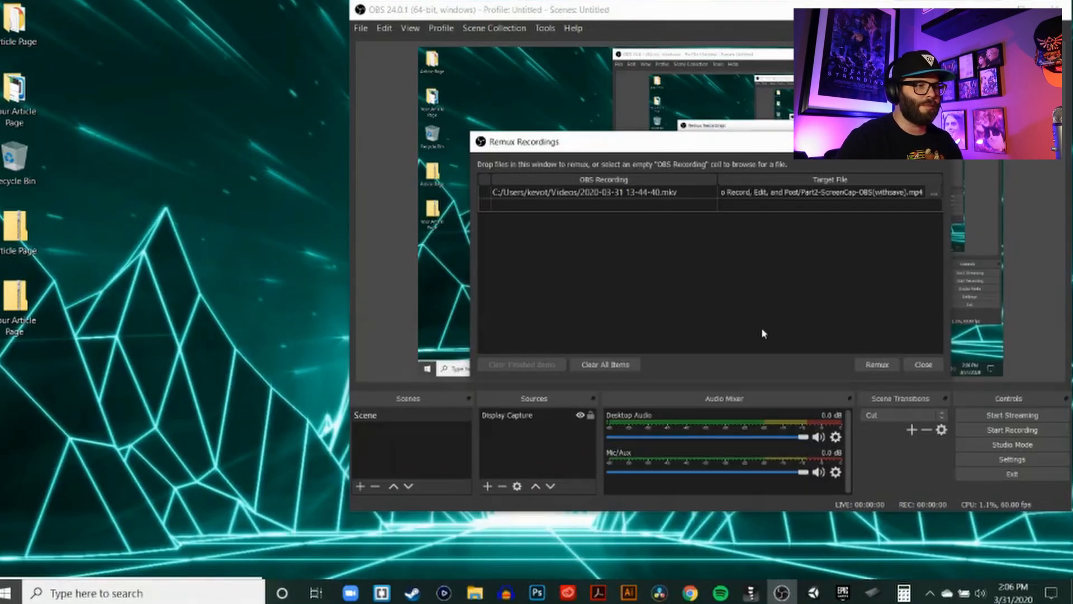
{"action": "left_click", "coordinate": [876, 364]}
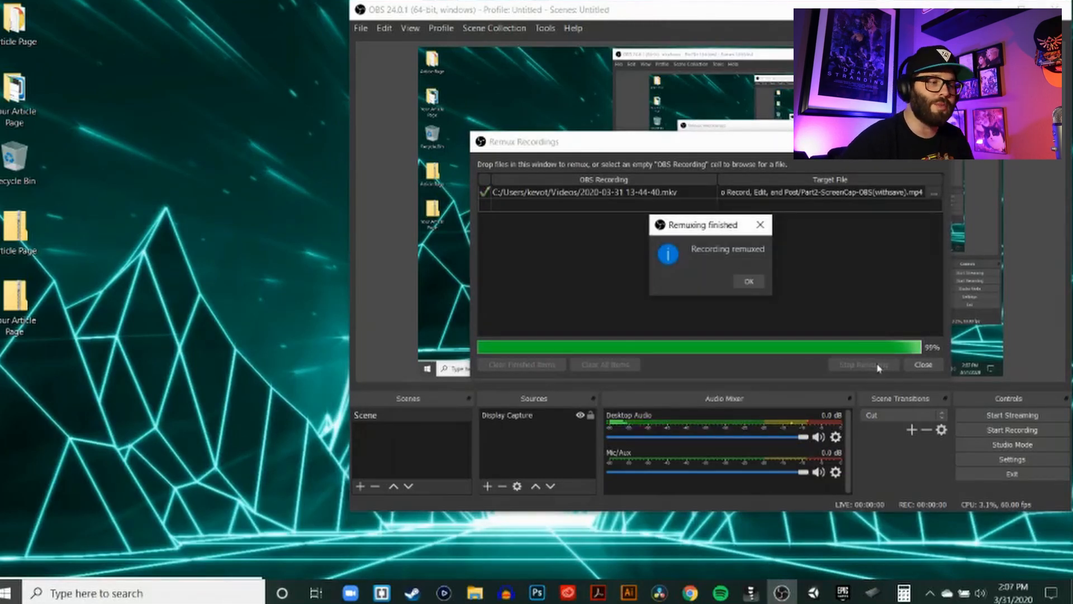
{"action": "left_click", "coordinate": [749, 281]}
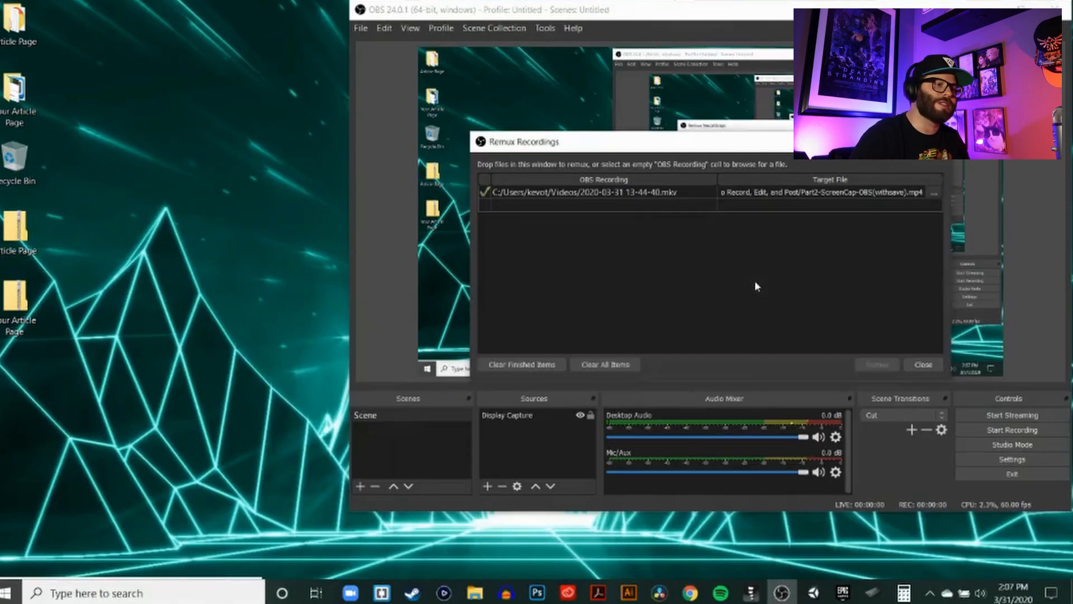
{"action": "left_click", "coordinate": [923, 364]}
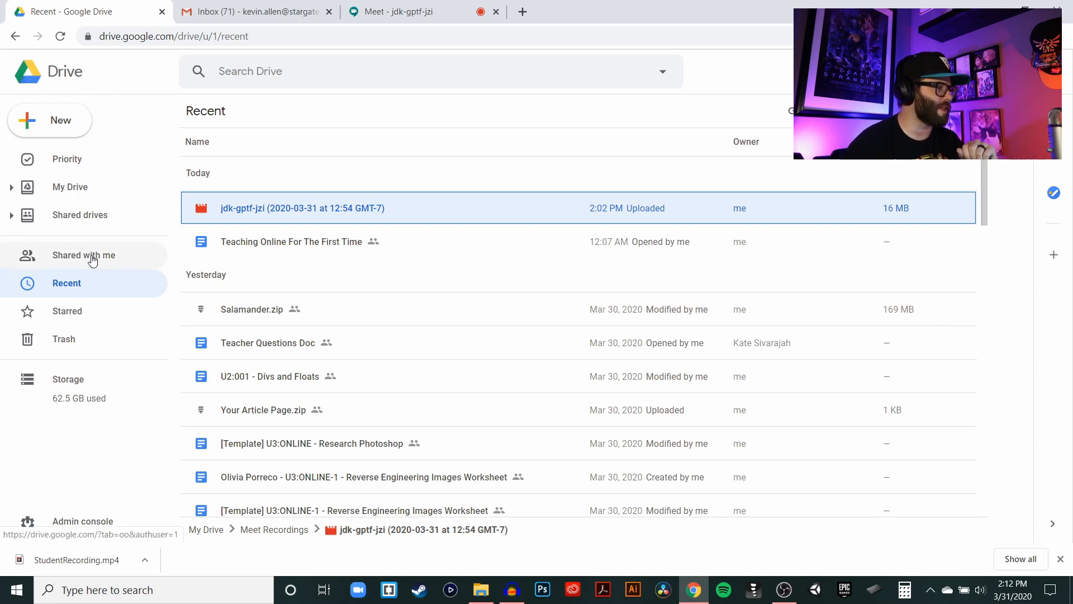
Step: Show the recent files in Google Drive and open the options for the meeting recording dated 2020-03-31 at 12:54
{"action": "left_click", "coordinate": [68, 283]}
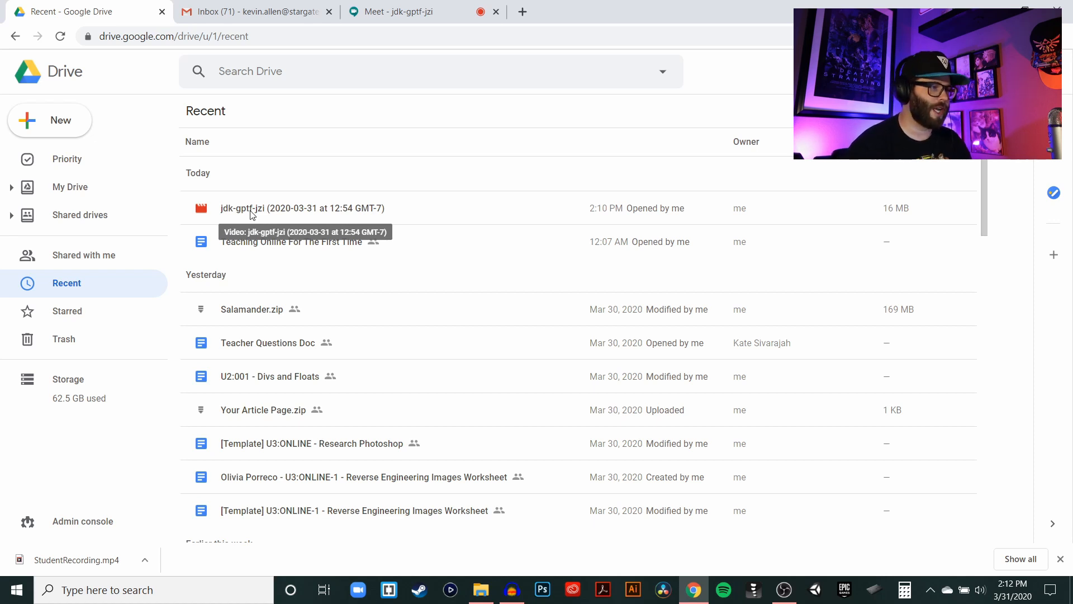
{"action": "left_click", "coordinate": [323, 209]}
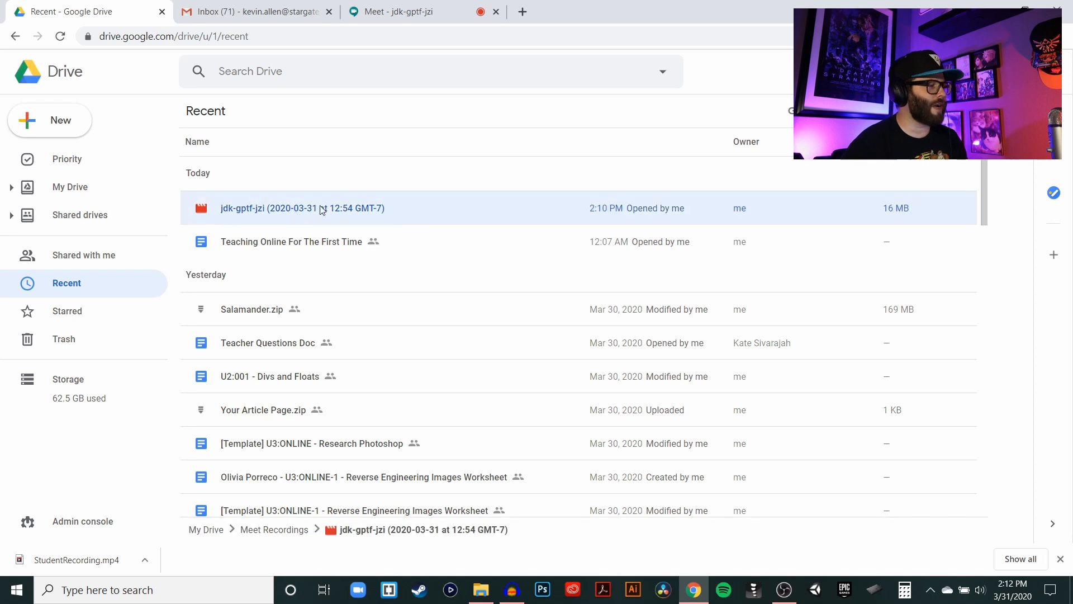
{"action": "right_click", "coordinate": [322, 210]}
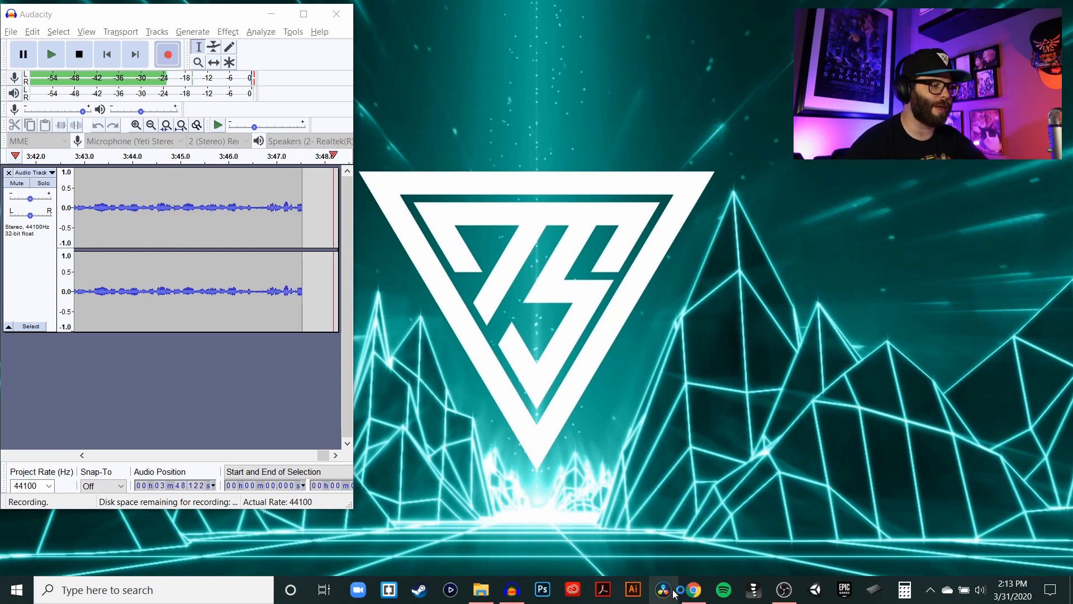
Step: Launch DaVinci Resolve, open the Untitled Project, and go to its Media page
{"action": "left_click", "coordinate": [663, 590]}
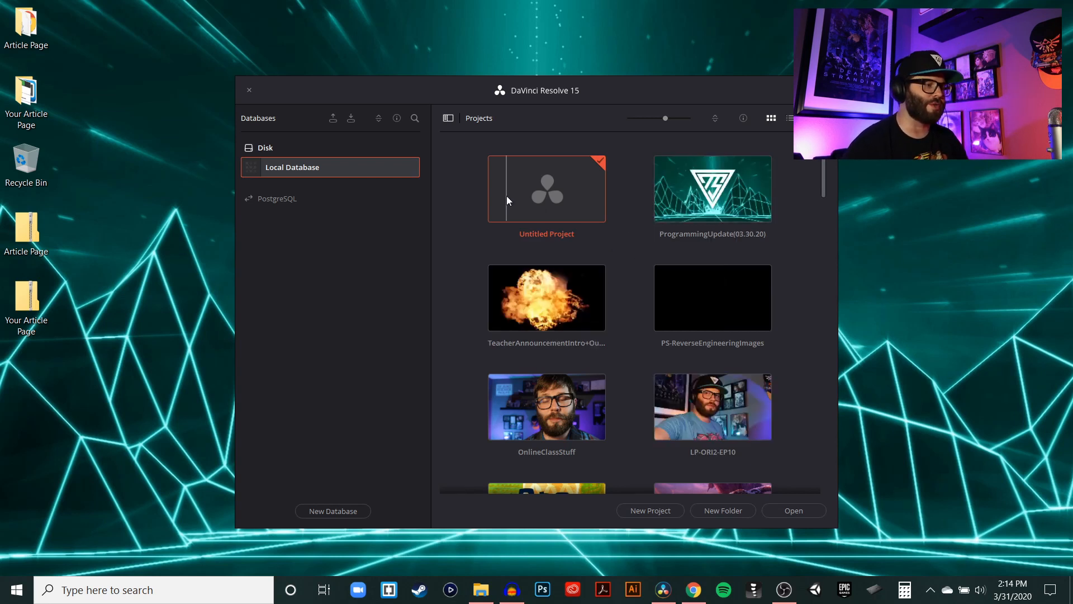
{"action": "double_click", "coordinate": [553, 194]}
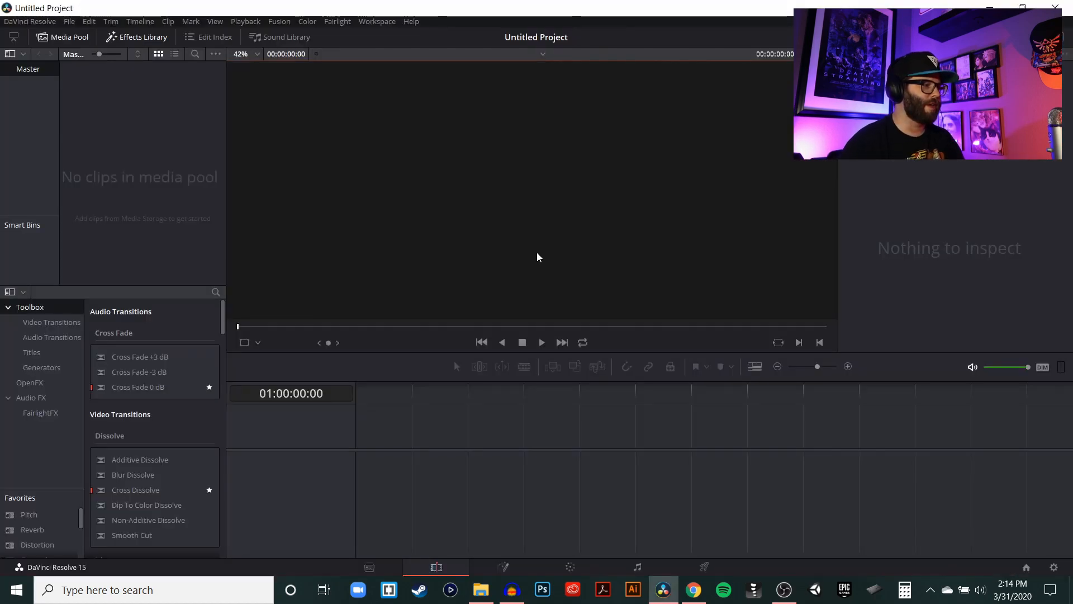
{"action": "left_click", "coordinate": [378, 569]}
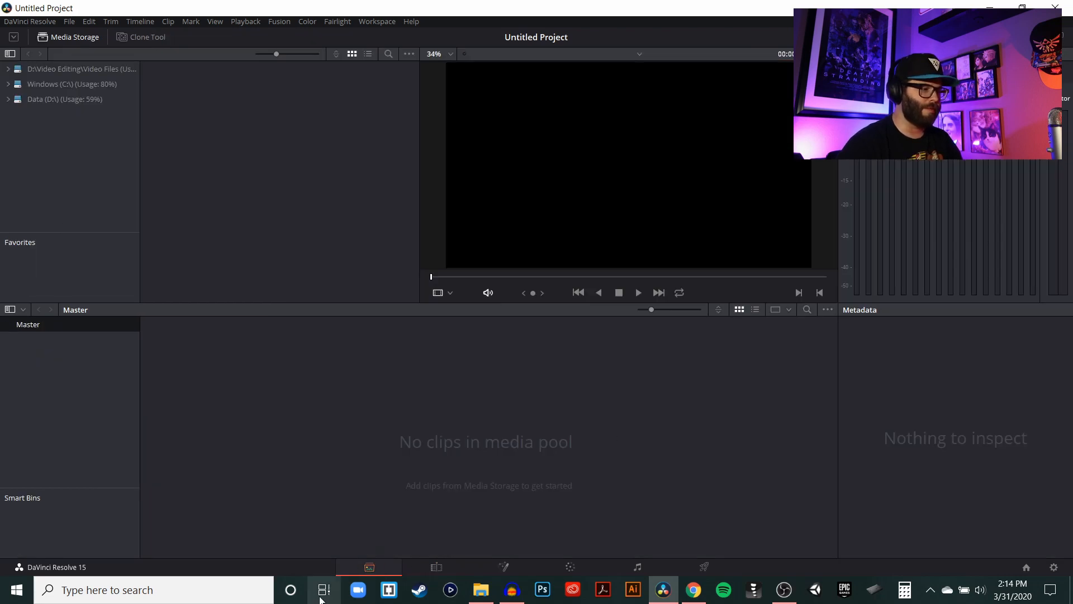
Step: Import StudentRecording from the How To Record, Edit, and Post folder into the media pool, changing the timeline frame rate to match the clip
{"action": "left_click", "coordinate": [481, 590]}
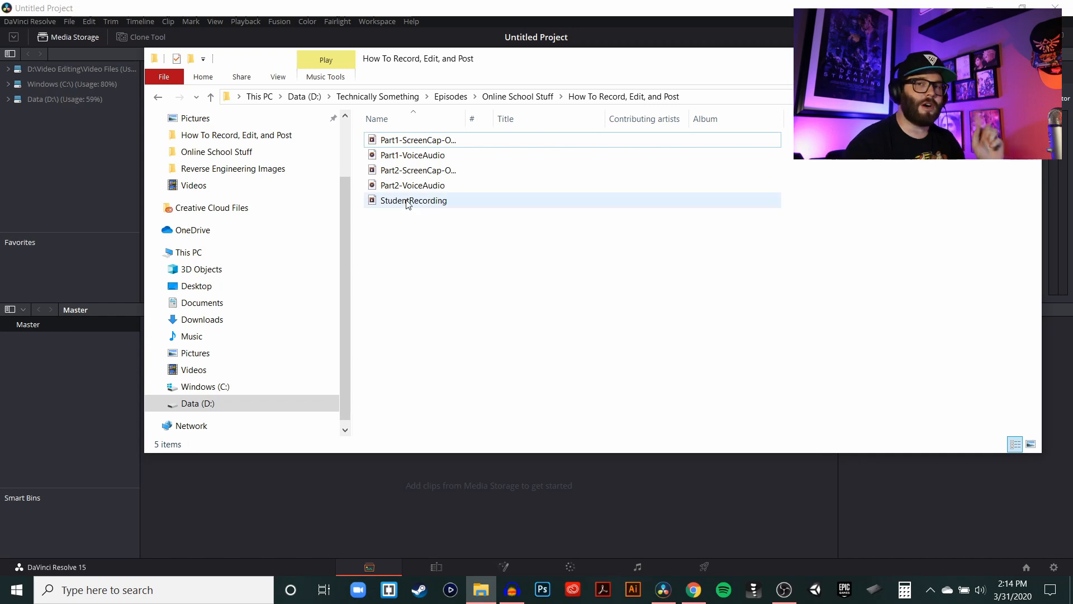
{"action": "left_click_drag", "start_coordinate": [408, 204], "coordinate": [401, 508]}
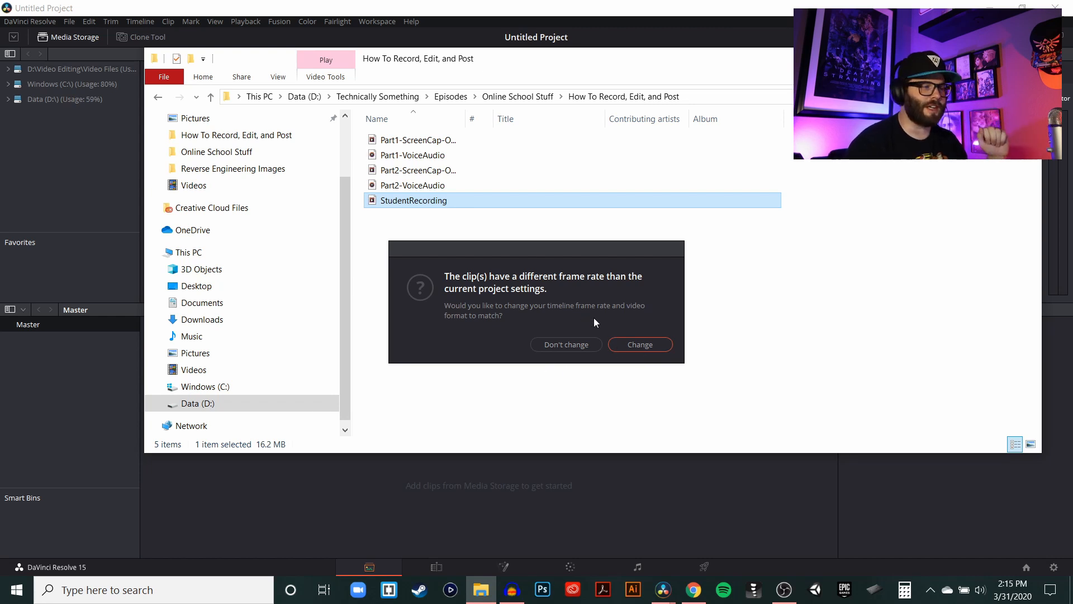
{"action": "left_click", "coordinate": [640, 343]}
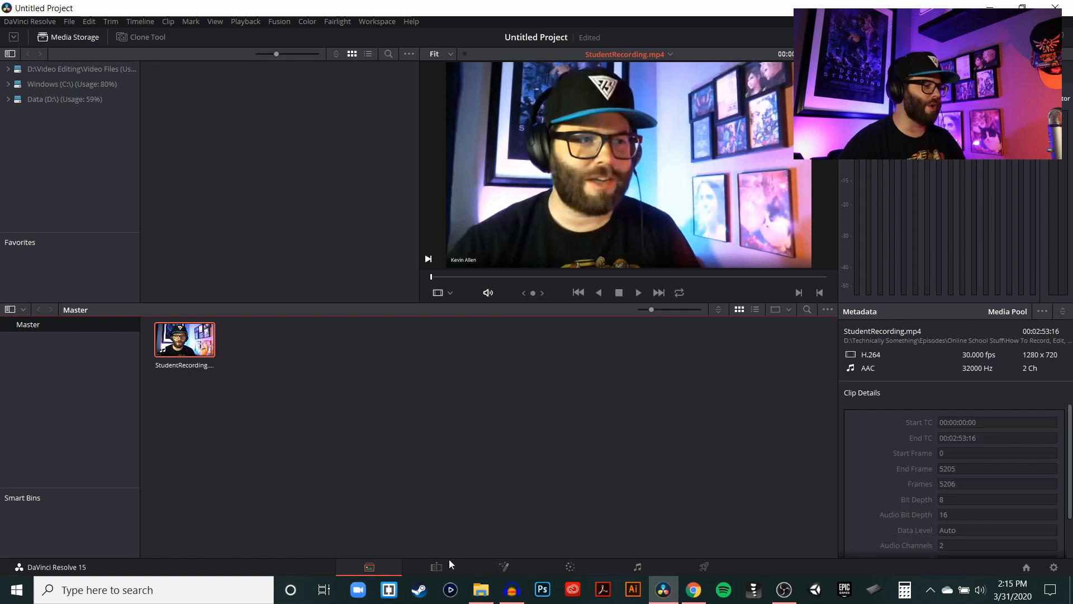
Step: Place the StudentRecording clip at the start of a new timeline on the Edit page and scrub through it
{"action": "left_click", "coordinate": [433, 568]}
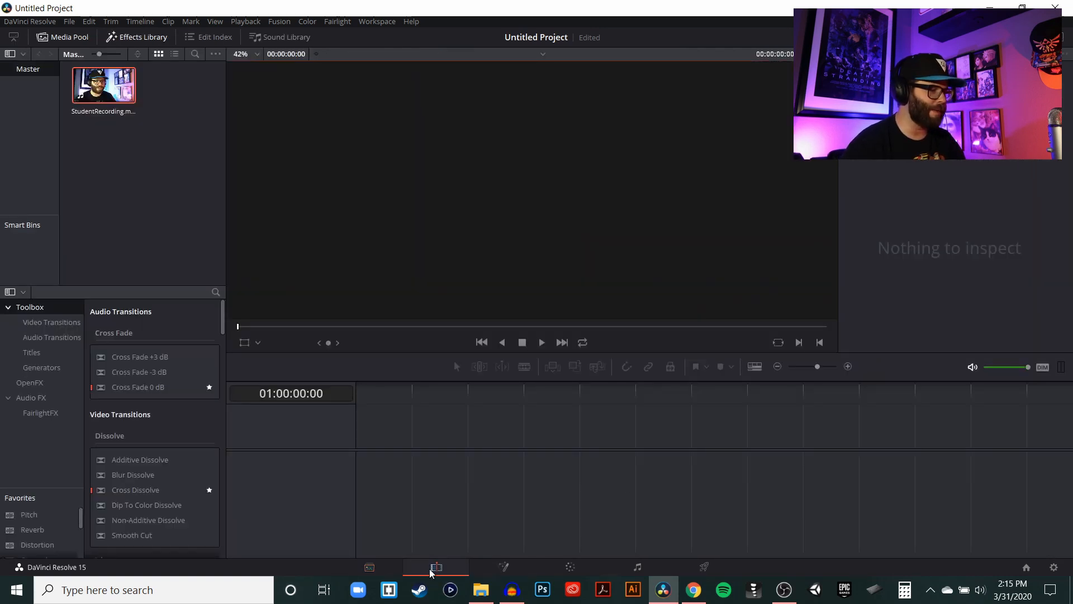
{"action": "left_click_drag", "start_coordinate": [105, 86], "coordinate": [354, 458]}
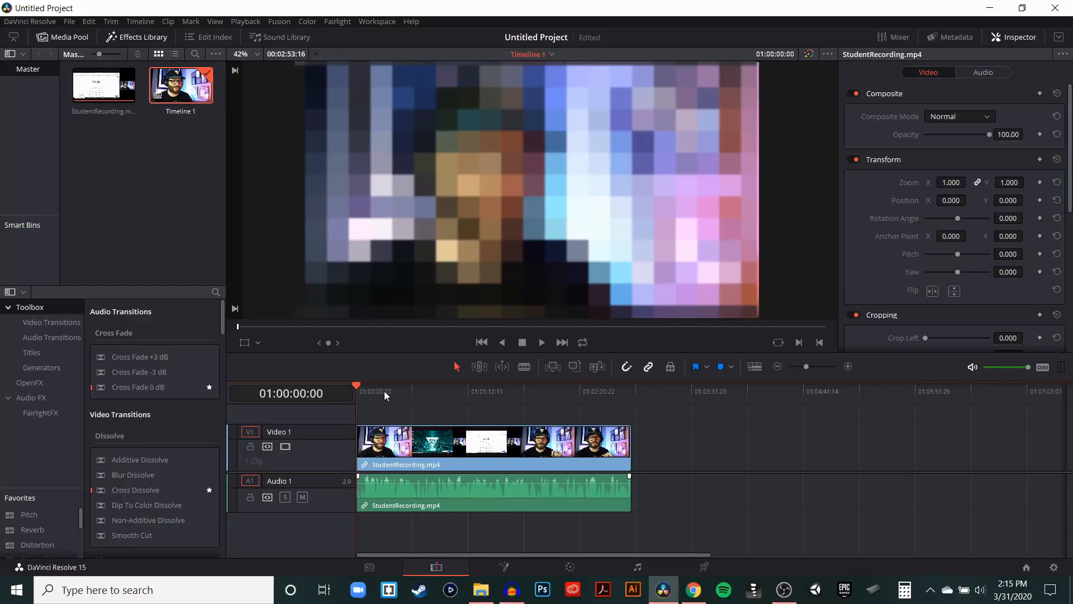
{"action": "left_click_drag", "start_coordinate": [368, 399], "coordinate": [583, 405]}
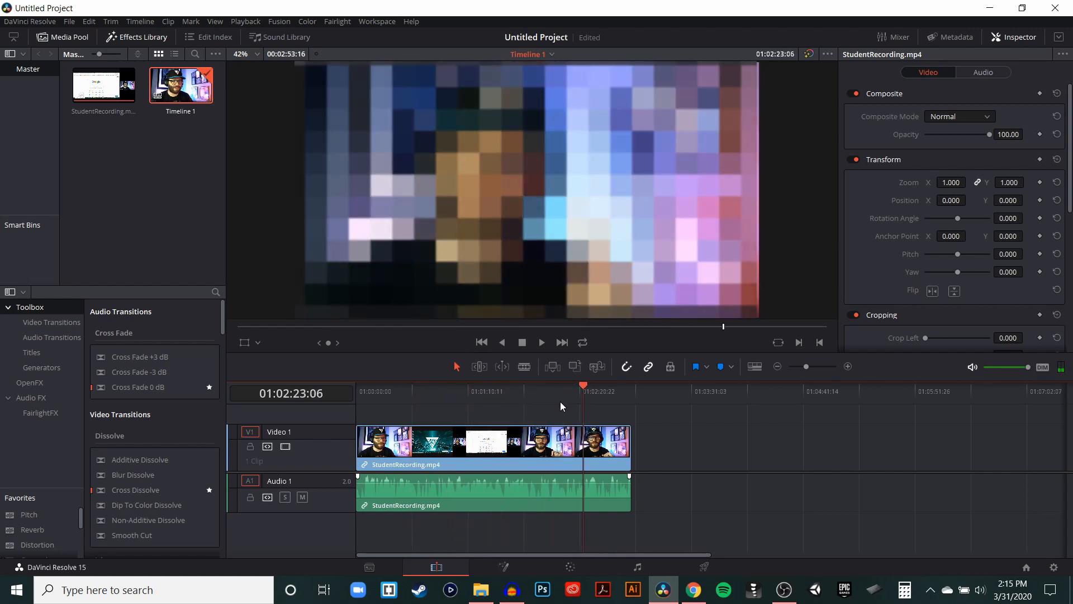
Step: Split the StudentRecording clip at 01:00:06:29 with the Blade tool
{"action": "left_click_drag", "start_coordinate": [456, 398], "coordinate": [524, 430]}
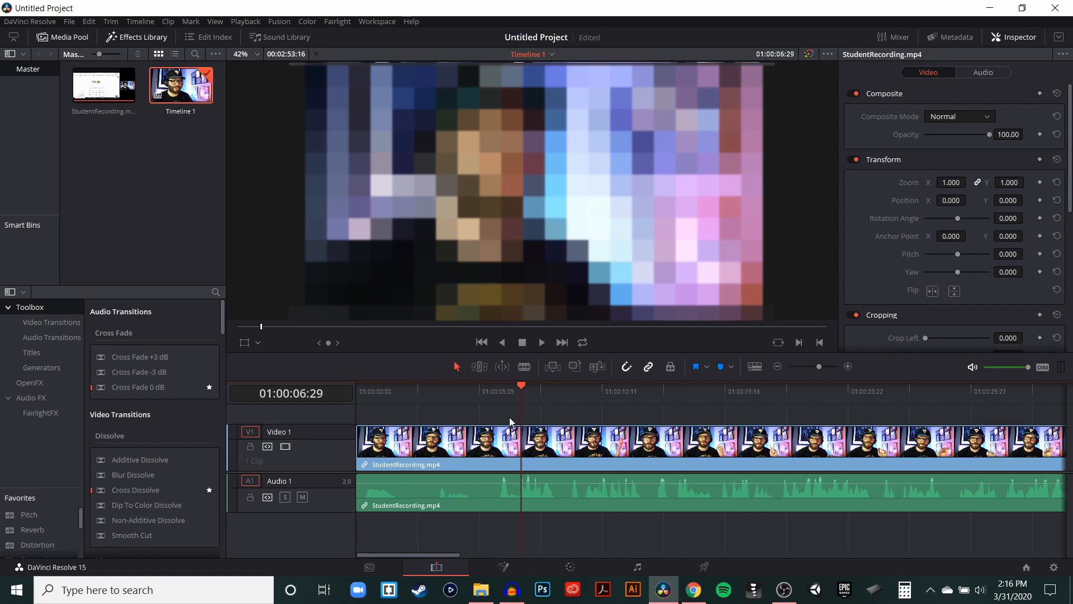
{"action": "key", "text": "Right"}
{"action": "key", "text": "Left"}
{"action": "left_click", "coordinate": [524, 367]}
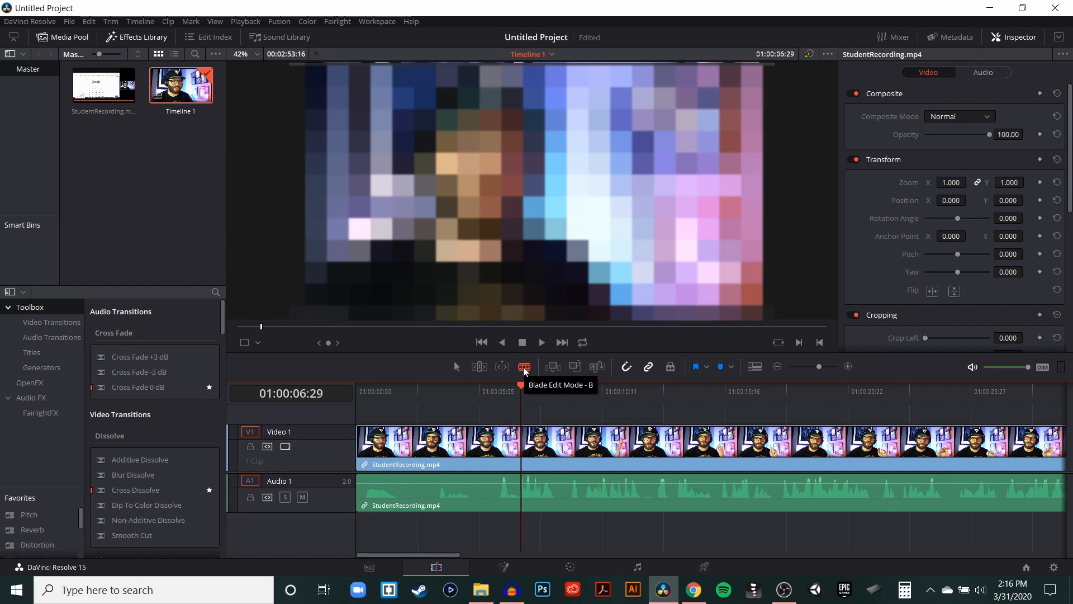
{"action": "left_click", "coordinate": [526, 464]}
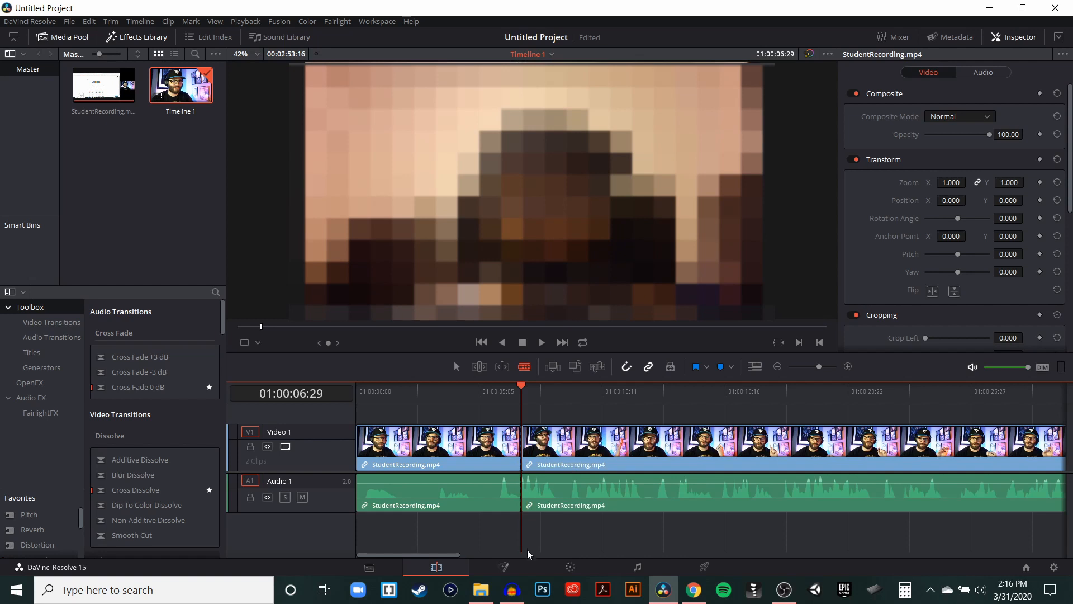
Step: Advance the playhead frame by frame to 01:00:08:01, split the clip there, and return to selection mode
{"action": "key", "text": "Right"}
{"action": "key", "text": "Right"}
{"action": "key", "text": "Right"}
{"action": "key", "text": "Right"}
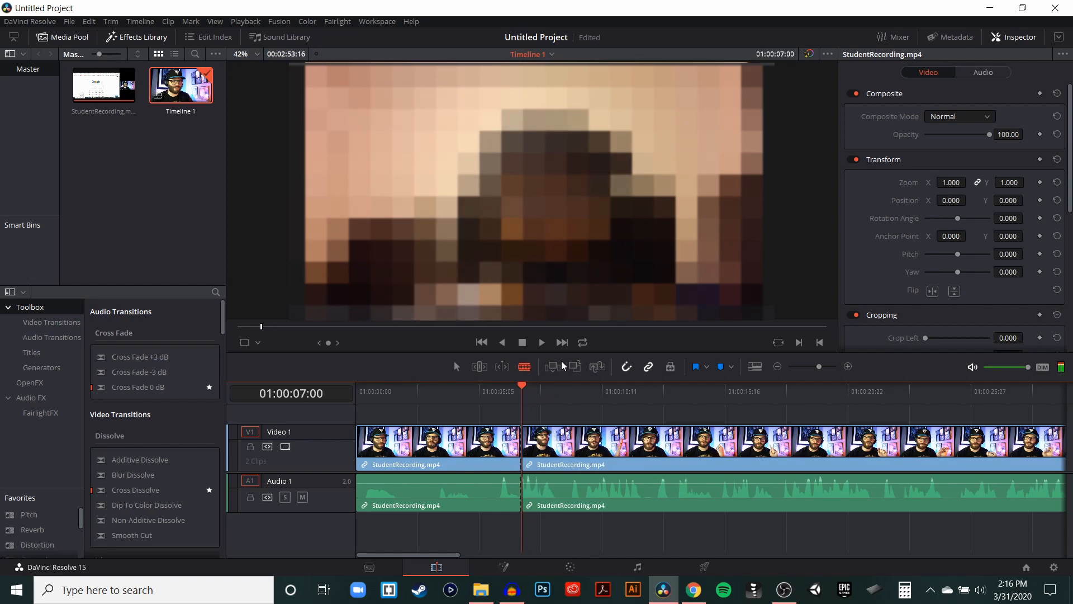
{"action": "key", "text": "Right"}
{"action": "key", "text": "Right"}
{"action": "key", "text": "Right"}
{"action": "key", "text": "Right"}
{"action": "key", "text": "Right"}
{"action": "key", "text": "Right"}
{"action": "key", "text": "Right"}
{"action": "key", "text": "Right"}
{"action": "key", "text": "Right"}
{"action": "key", "text": "Right"}
{"action": "key", "text": "Right"}
{"action": "key", "text": "Right"}
{"action": "key", "text": "Right"}
{"action": "key", "text": "Right"}
{"action": "key", "text": "Right"}
{"action": "key", "text": "Right"}
{"action": "key", "text": "Right"}
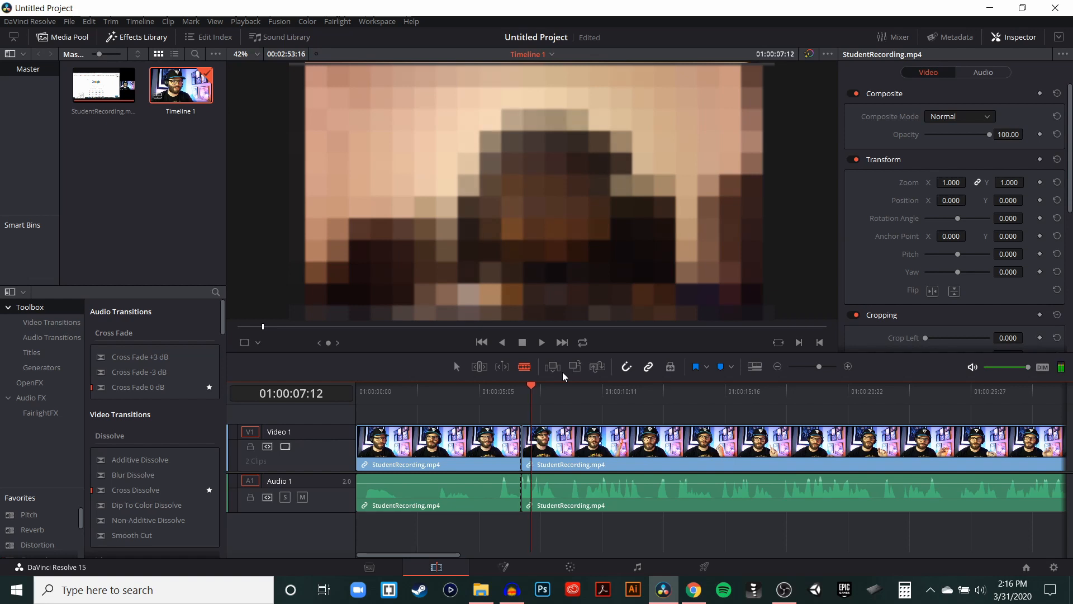
{"action": "key", "text": "Right"}
{"action": "key", "text": "Right"}
{"action": "key", "text": "Right"}
{"action": "key", "text": "Right"}
{"action": "key", "text": "Right"}
{"action": "key", "text": "Right"}
{"action": "key", "text": "Right"}
{"action": "key", "text": "Right"}
{"action": "key", "text": "Right"}
{"action": "key", "text": "Right"}
{"action": "key", "text": "Right"}
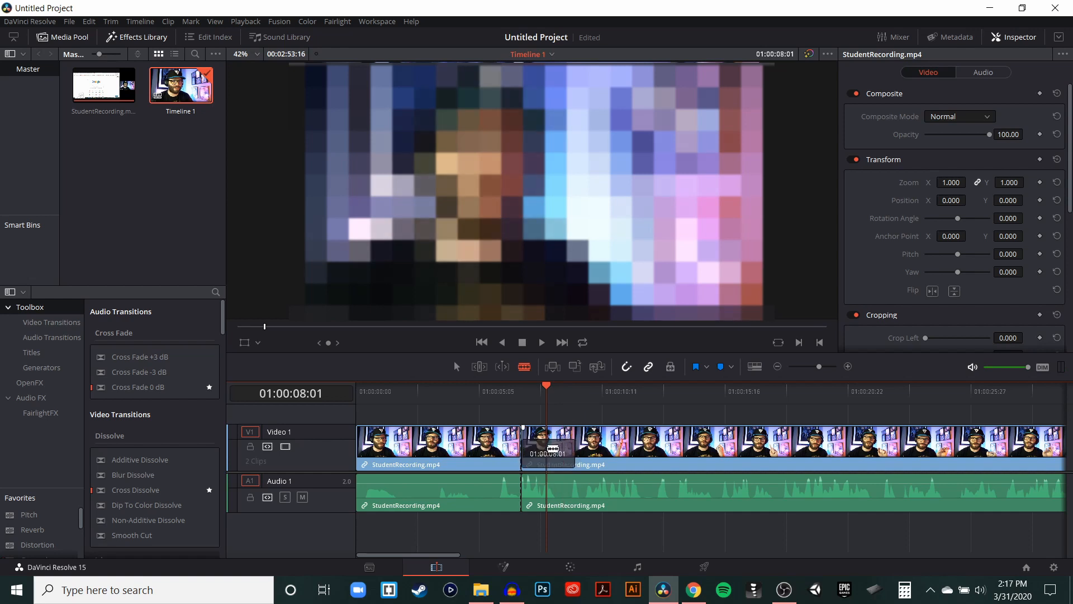
{"action": "left_click", "coordinate": [548, 482]}
{"action": "key", "text": "a"}
Step: Apply the Gaussian Blur effect to the short segment between the two cuts and hide the Inspector
{"action": "left_click", "coordinate": [533, 482]}
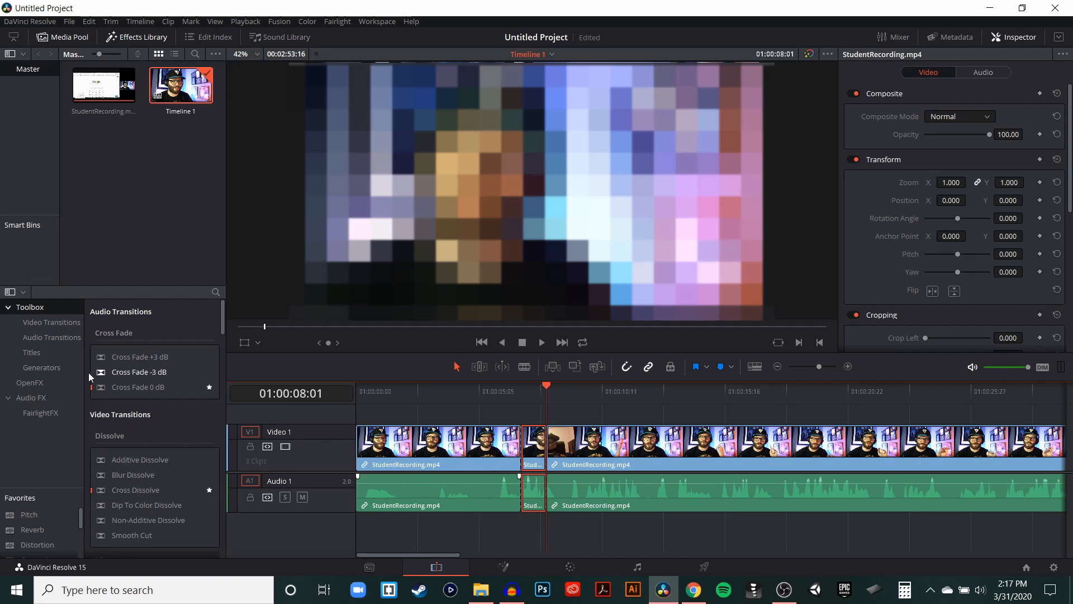
{"action": "left_click", "coordinate": [40, 386]}
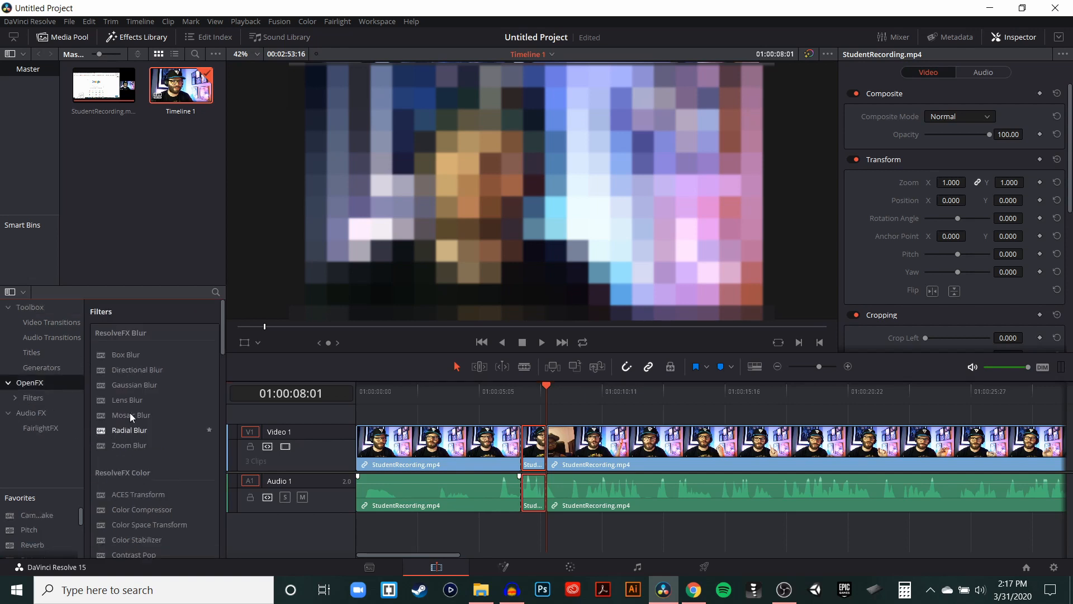
{"action": "left_click_drag", "start_coordinate": [128, 384], "coordinate": [539, 447]}
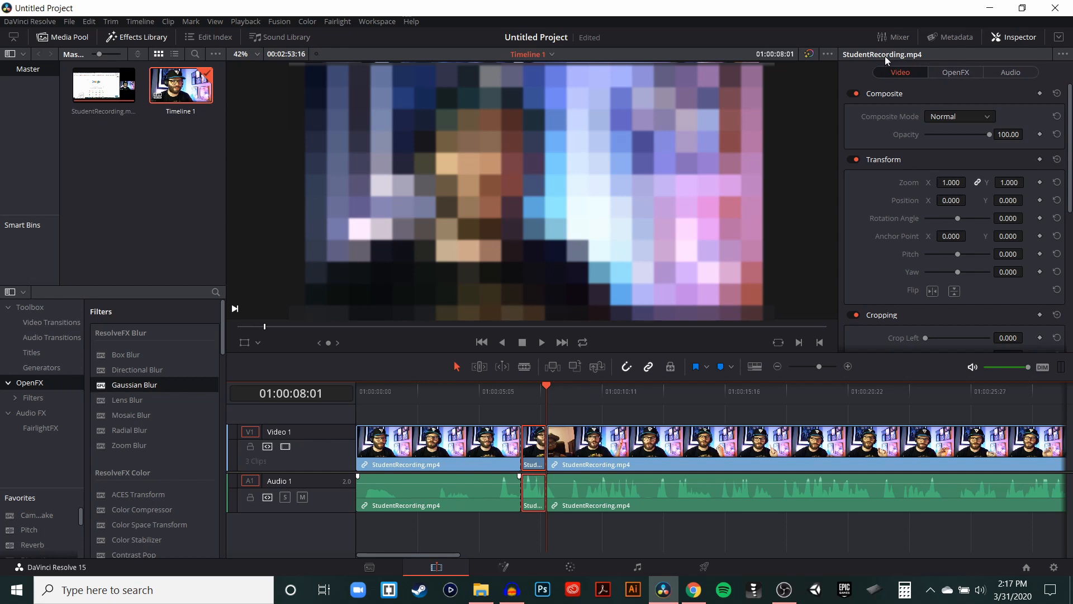
{"action": "left_click", "coordinate": [1023, 37]}
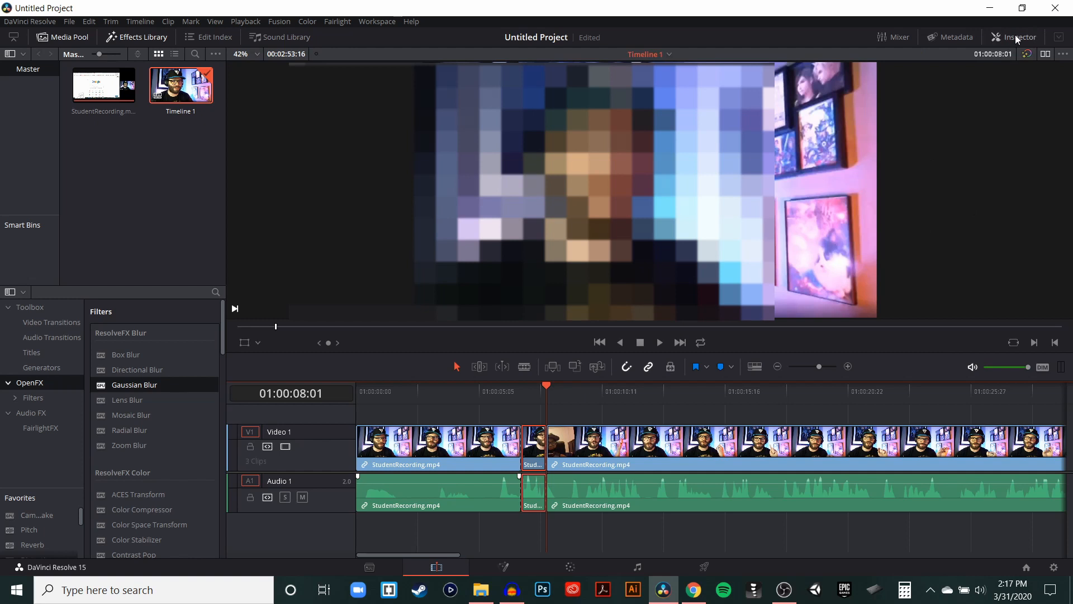
Step: Set the Gaussian Blur's horizontal and vertical strength to 1.000 on the short middle segment, with the playhead at 01:00:07:14 inside it
{"action": "left_click", "coordinate": [1015, 34]}
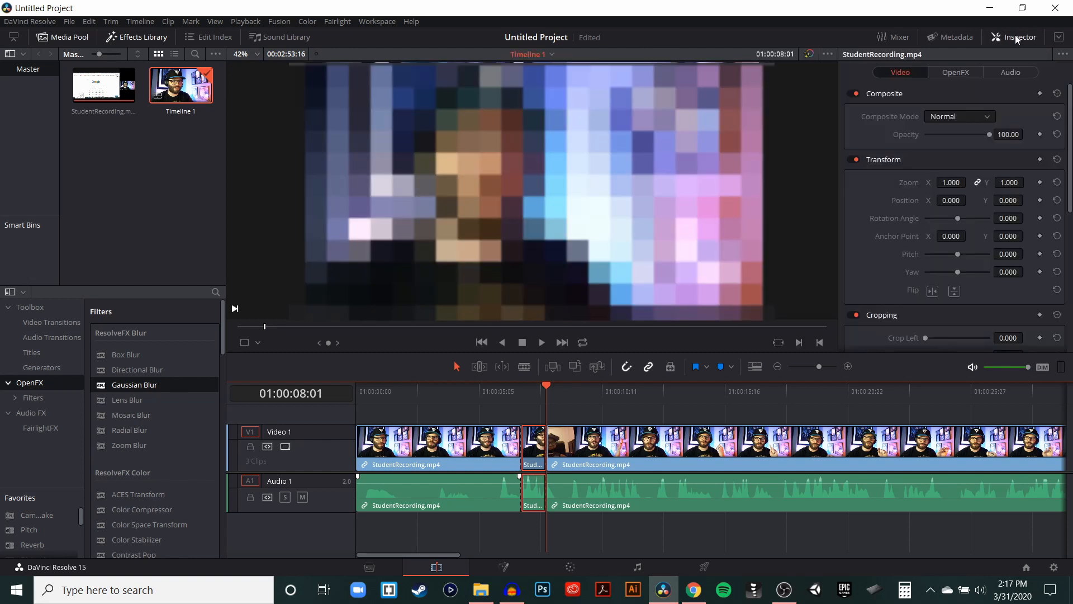
{"action": "left_click", "coordinate": [948, 72]}
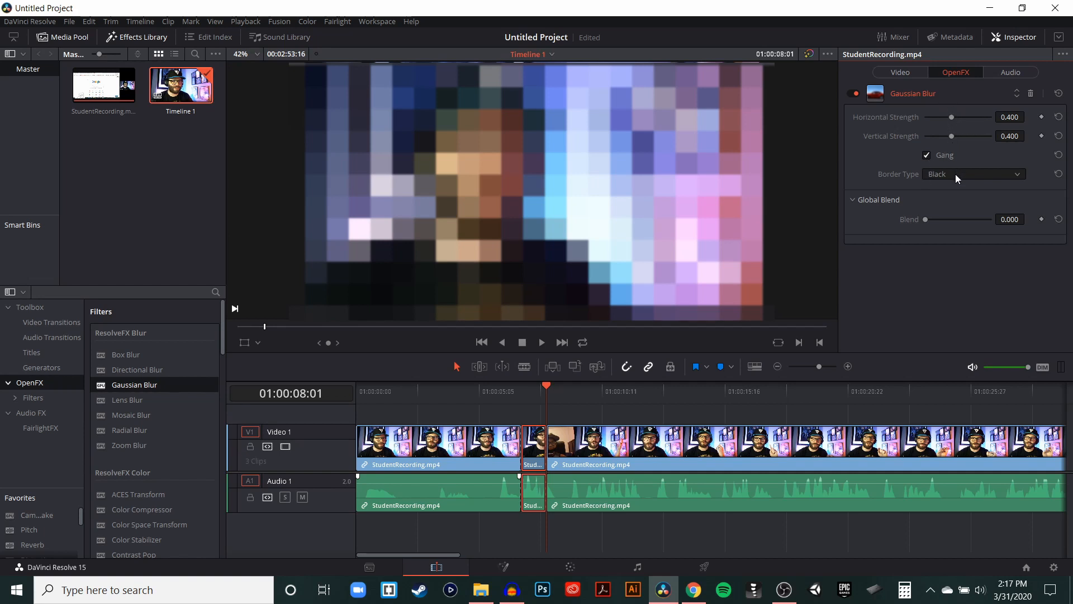
{"action": "mouse_move", "coordinate": [952, 140]}
{"action": "left_mouse_down"}
{"action": "mouse_move", "coordinate": [965, 139]}
{"action": "mouse_move", "coordinate": [949, 140]}
{"action": "mouse_move", "coordinate": [959, 149]}
{"action": "left_mouse_up"}
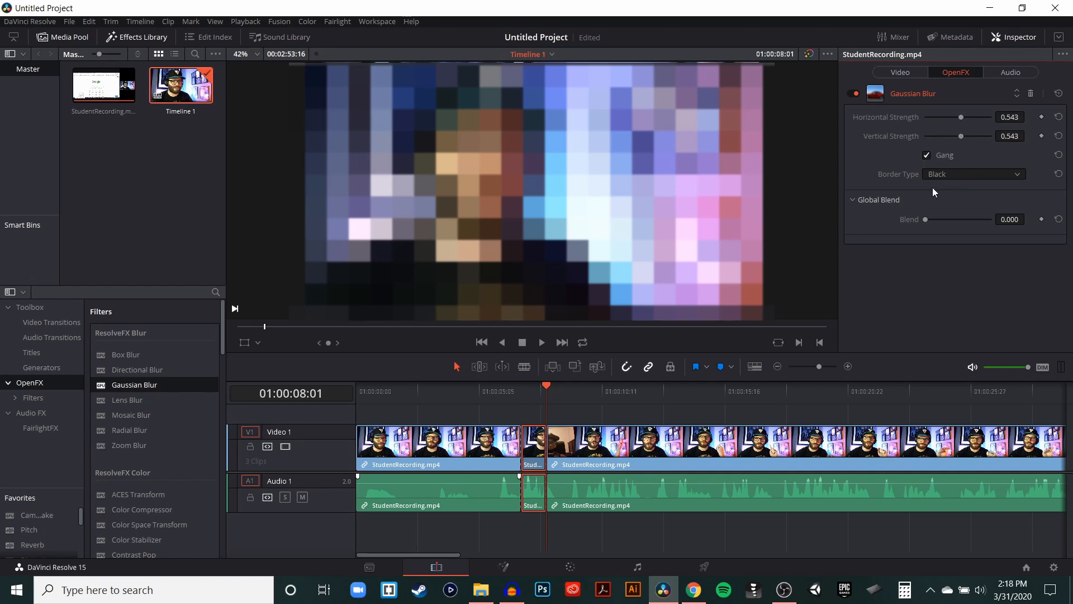
{"action": "left_click", "coordinate": [522, 391]}
{"action": "left_click_drag", "start_coordinate": [529, 393], "coordinate": [533, 394]}
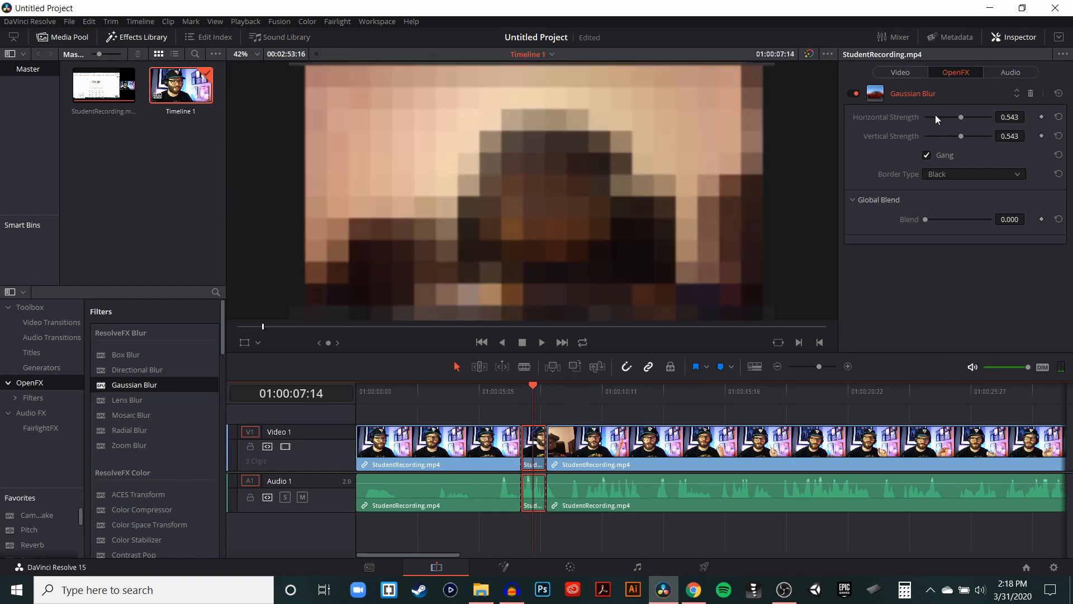
{"action": "left_click_drag", "start_coordinate": [964, 119], "coordinate": [1004, 116]}
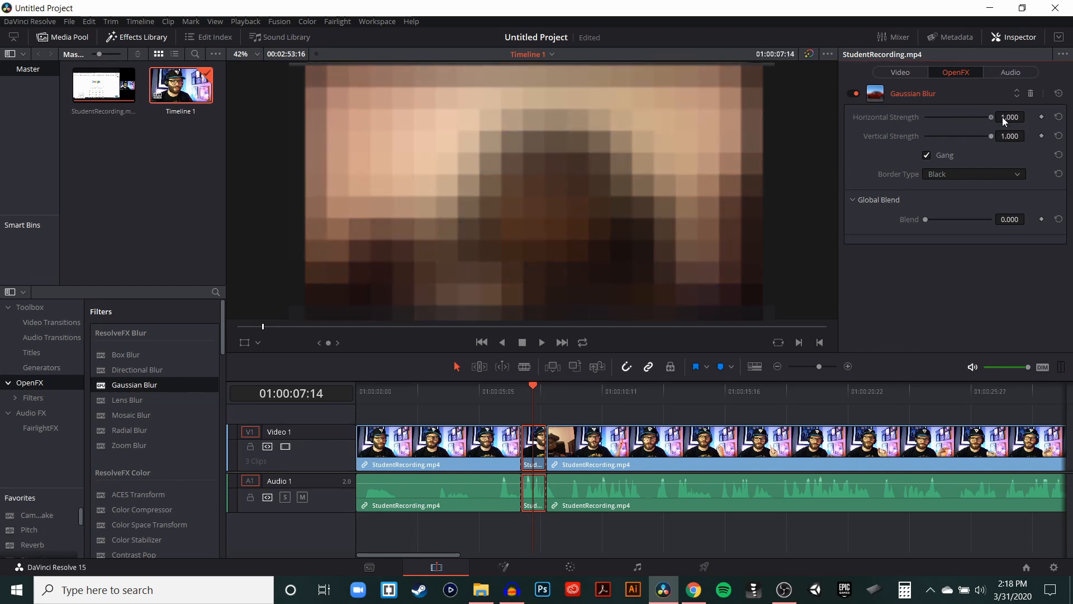
{"action": "left_click_drag", "start_coordinate": [1003, 118], "coordinate": [947, 127]}
{"action": "left_click_drag", "start_coordinate": [947, 123], "coordinate": [1024, 125]}
{"action": "left_click", "coordinate": [612, 548]}
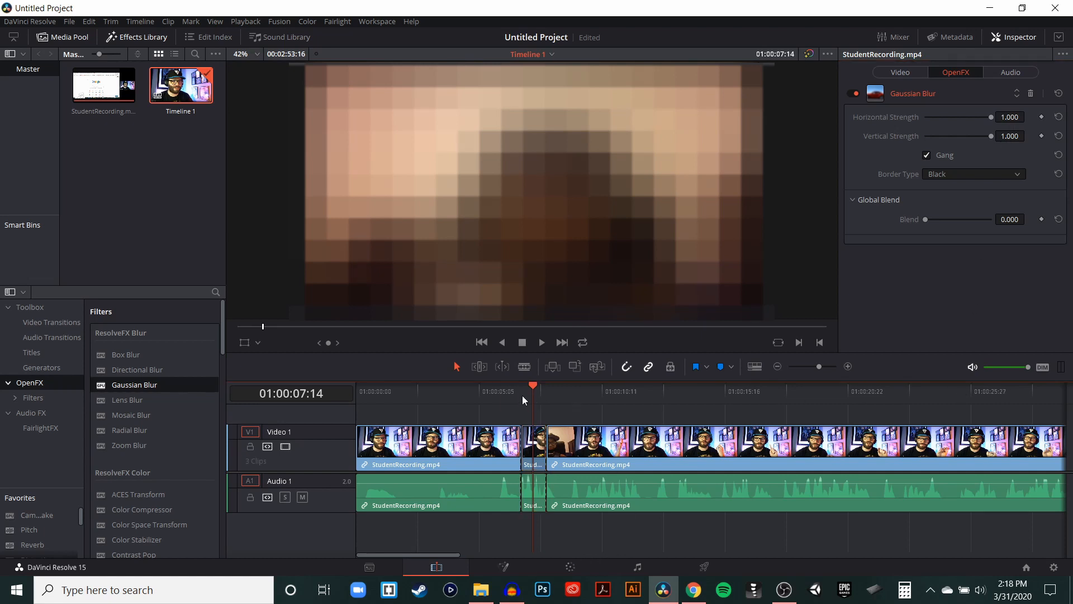
Step: Play the timeline from 01:00:06:12 through the blurred segment to check the blur
{"action": "left_click", "coordinate": [508, 394]}
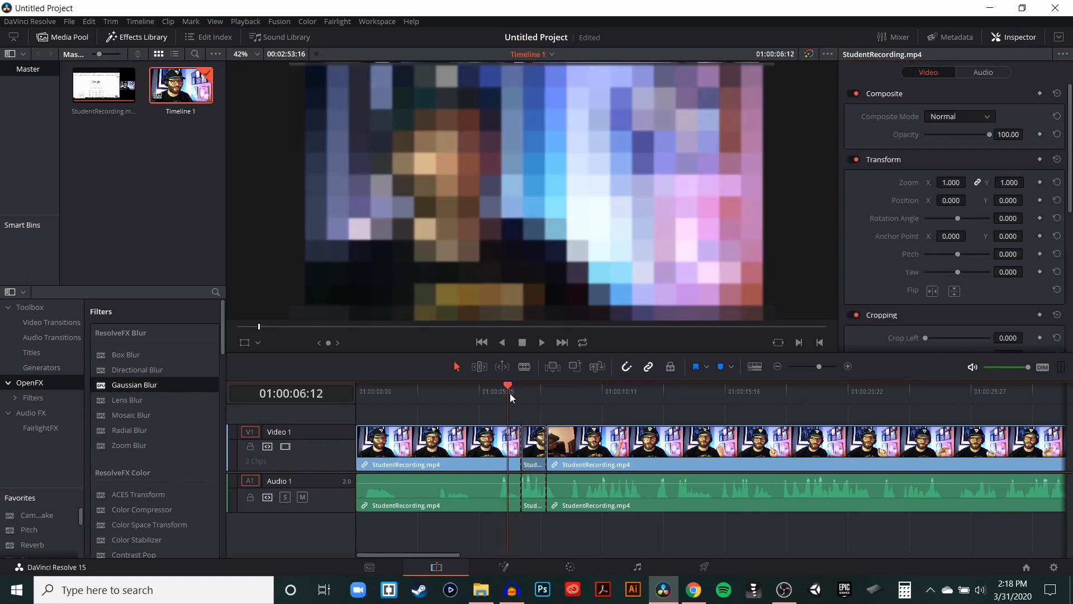
{"action": "key", "text": "space"}
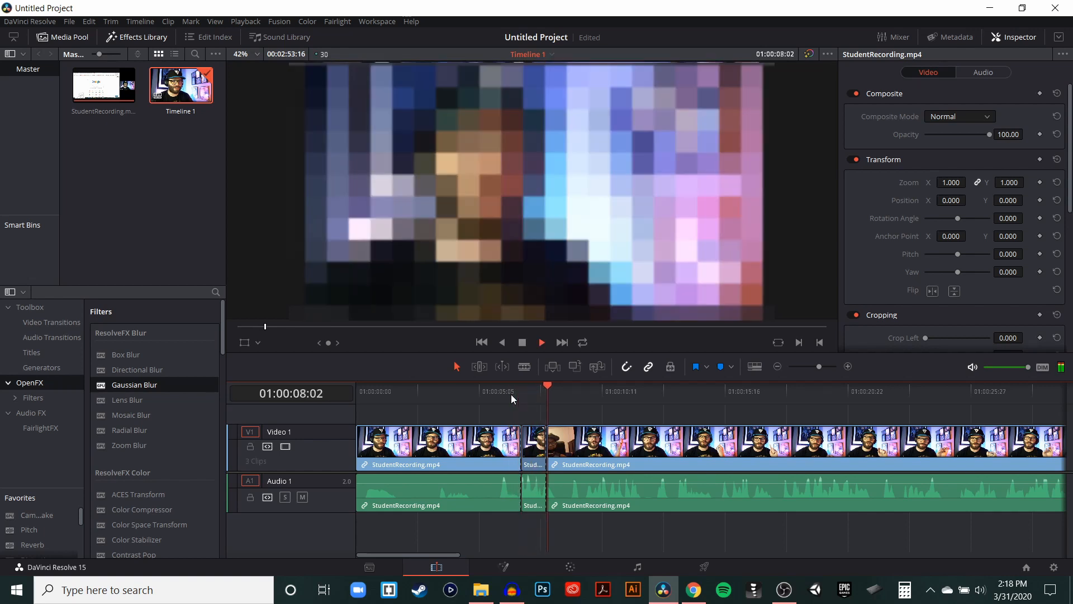
{"action": "key", "text": "space"}
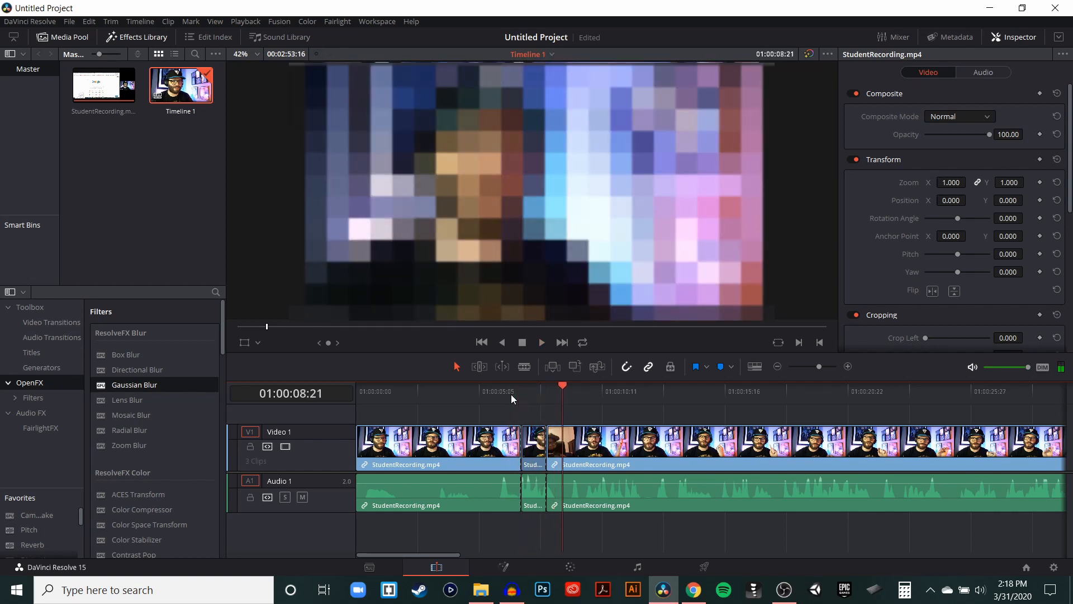
{"action": "left_click", "coordinate": [510, 394]}
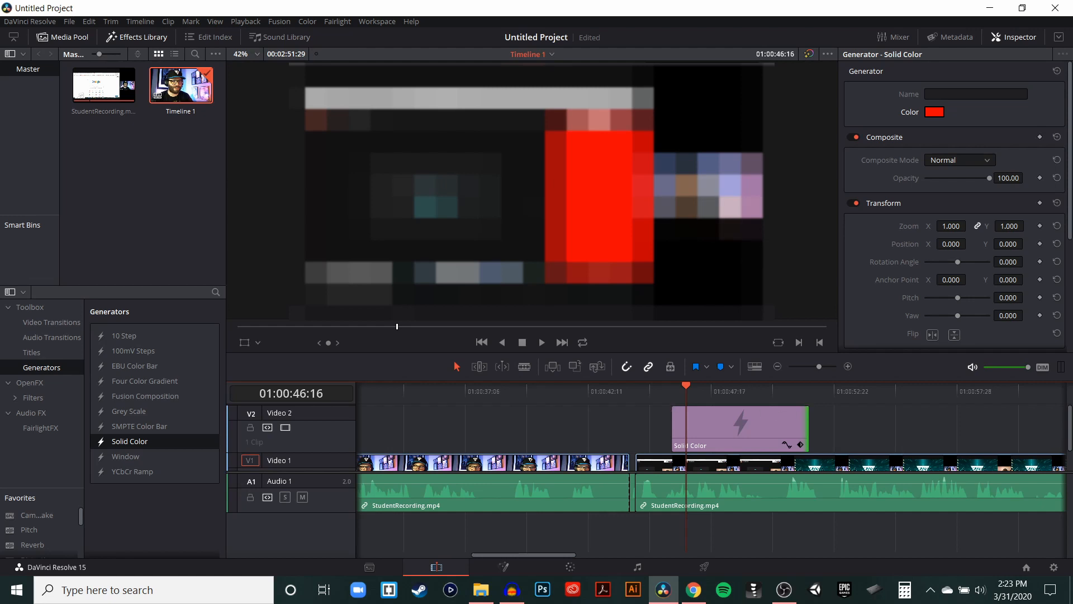
Step: Scrub and play through the screen-share footage following the red Solid Color clip to review it
{"action": "left_click", "coordinate": [782, 434]}
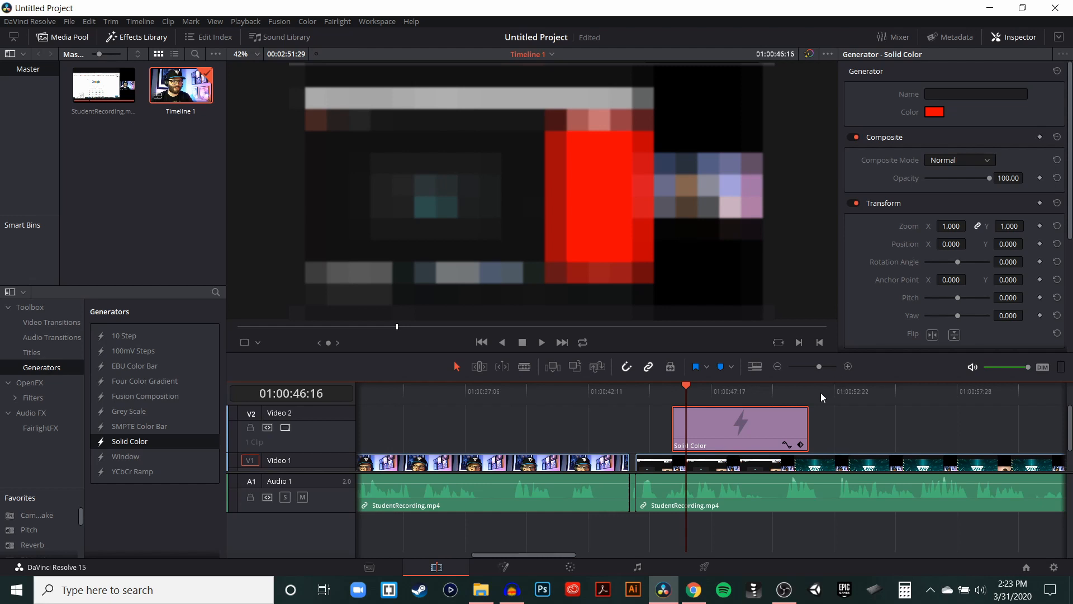
{"action": "left_click_drag", "start_coordinate": [835, 394], "coordinate": [850, 397]}
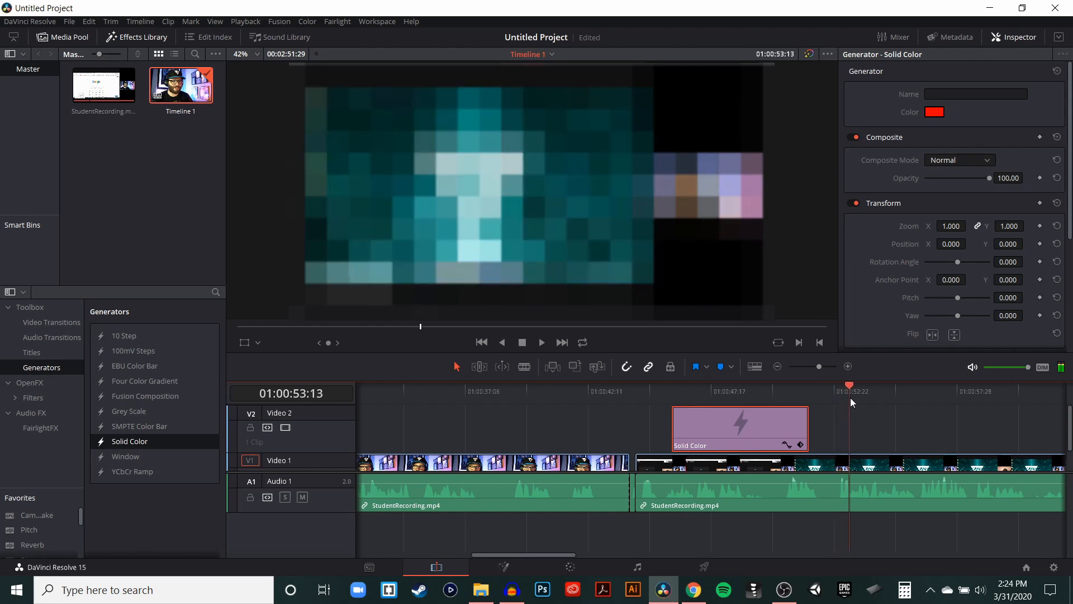
{"action": "left_click_drag", "start_coordinate": [870, 385], "coordinate": [974, 393]}
{"action": "key", "text": "space"}
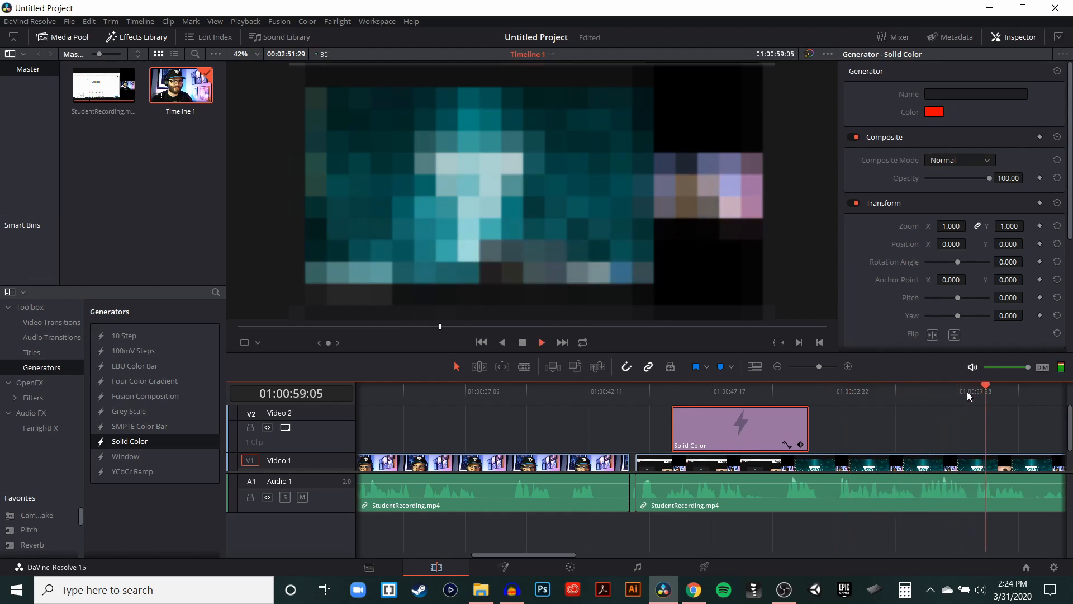
{"action": "left_click", "coordinate": [942, 394]}
Step: With the playhead at the Solid Color clip's end, set the screen-share clip's zoom to 1.360 and X position to 314, and check the reframing
{"action": "key", "text": "Up"}
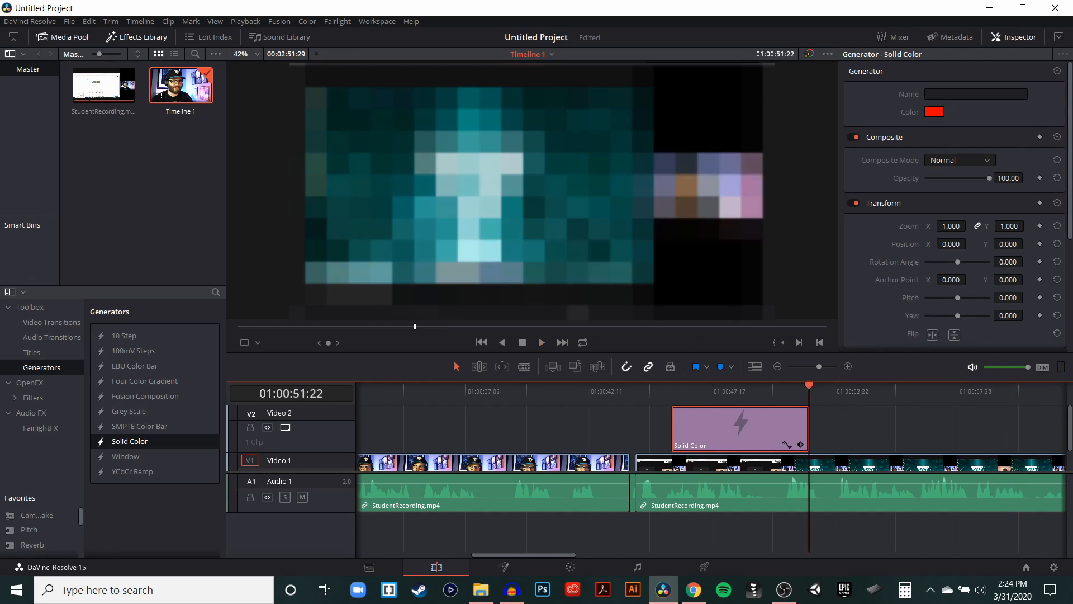
{"action": "scroll", "coordinate": [881, 437], "scroll_direction": "down", "scroll_amount": 1}
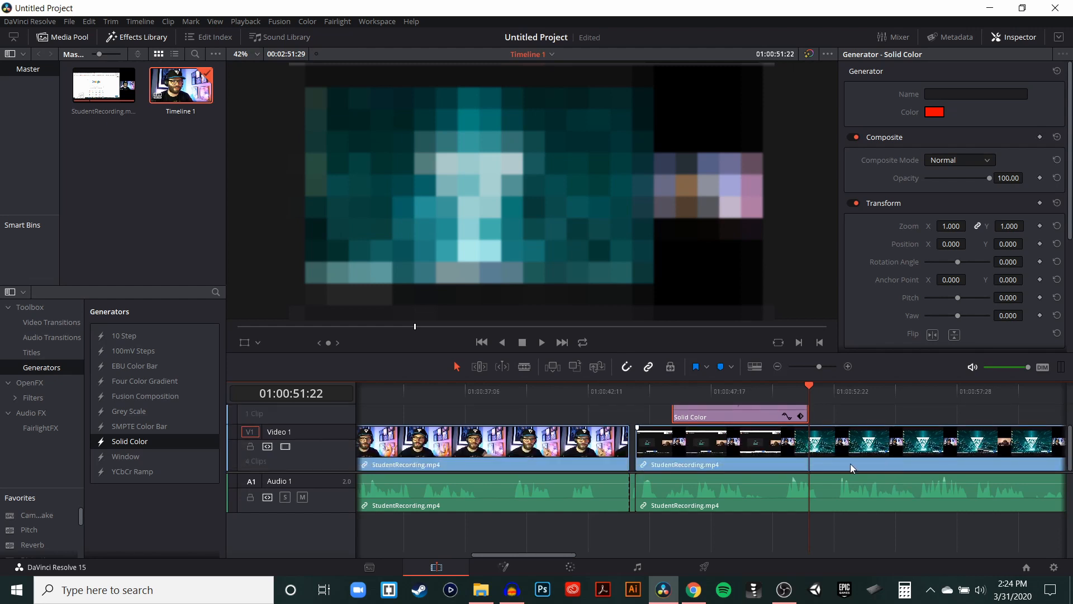
{"action": "left_click", "coordinate": [855, 461]}
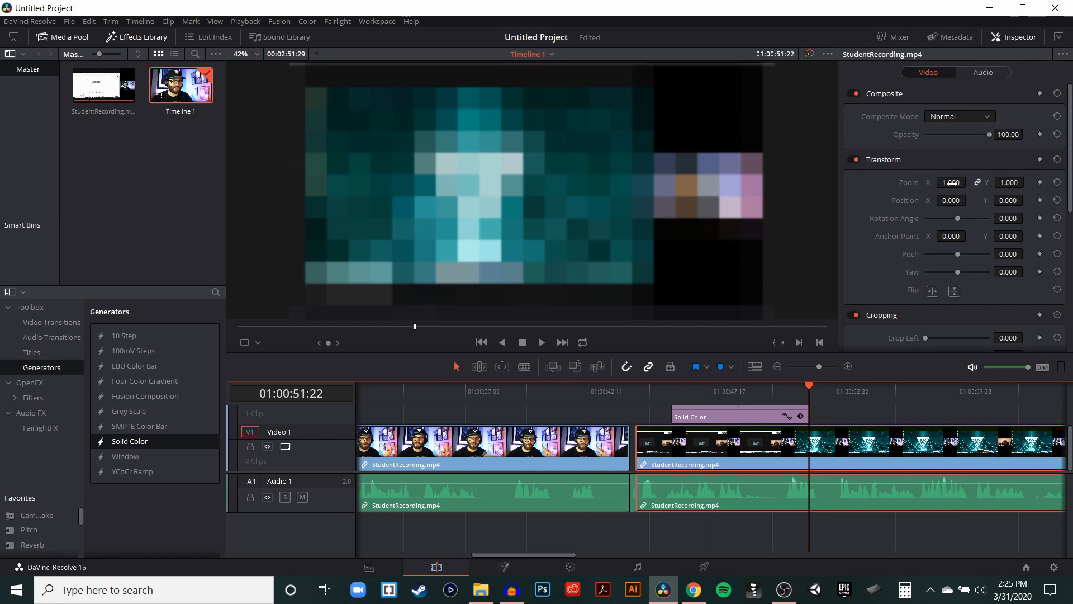
{"action": "left_click_drag", "start_coordinate": [951, 182], "coordinate": [980, 182]}
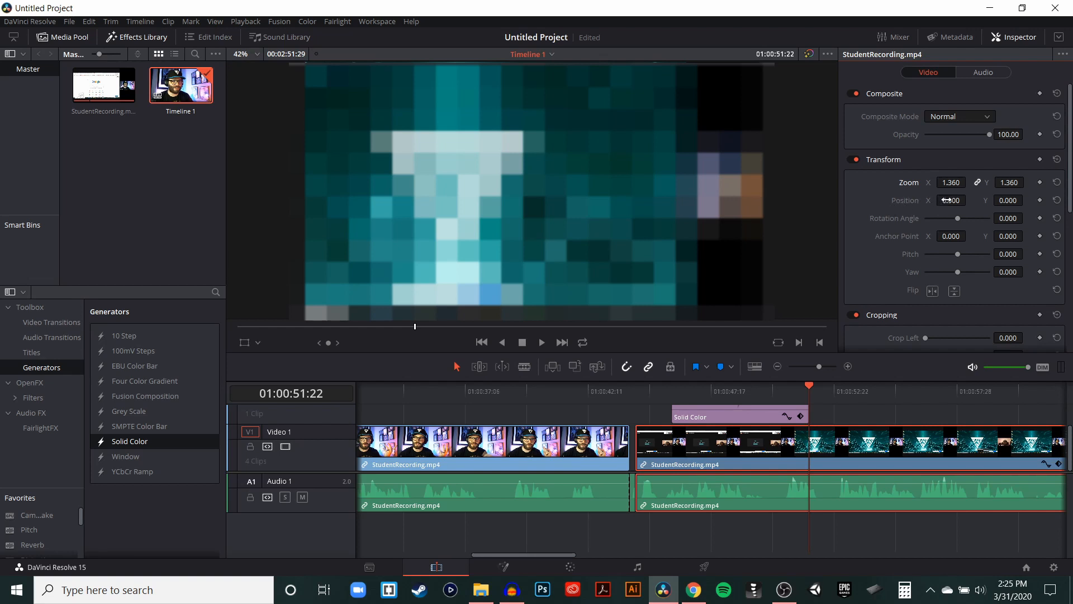
{"action": "left_click_drag", "start_coordinate": [946, 200], "coordinate": [970, 200]}
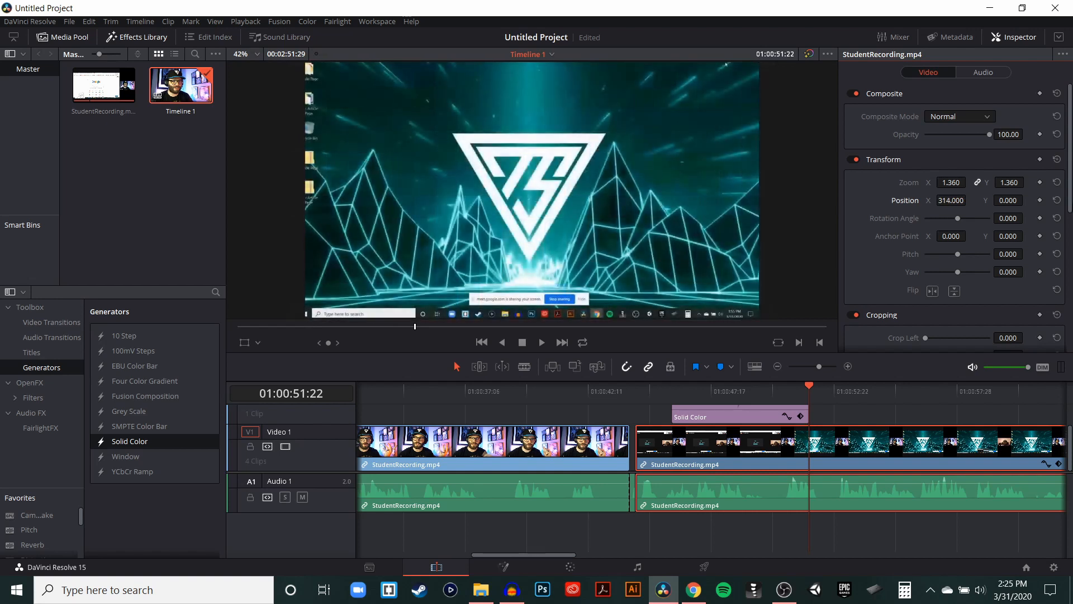
{"action": "left_click_drag", "start_coordinate": [820, 389], "coordinate": [944, 401]}
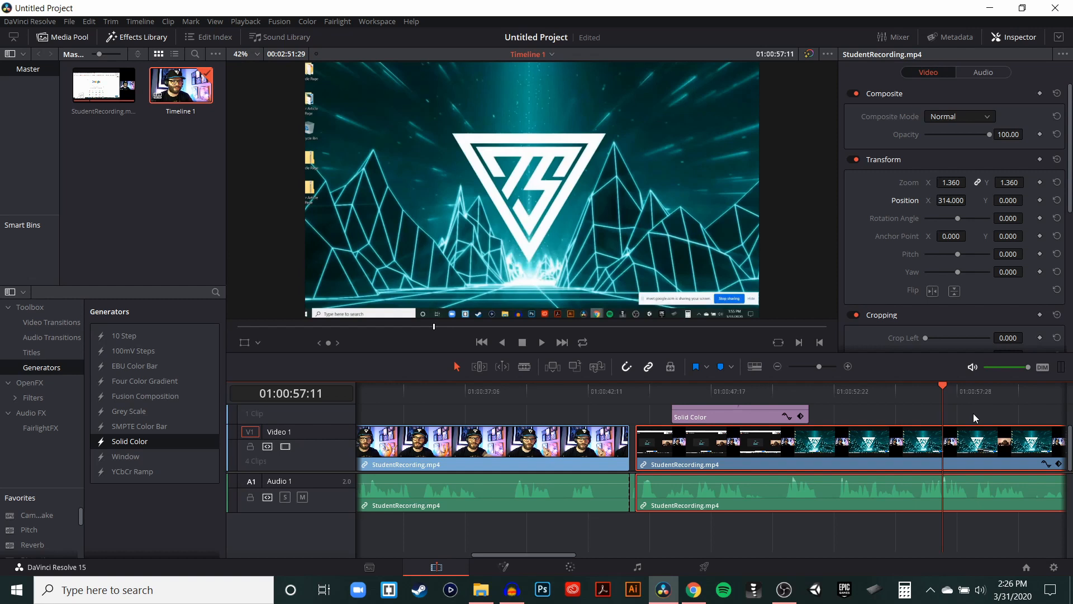
{"action": "left_click", "coordinate": [824, 391]}
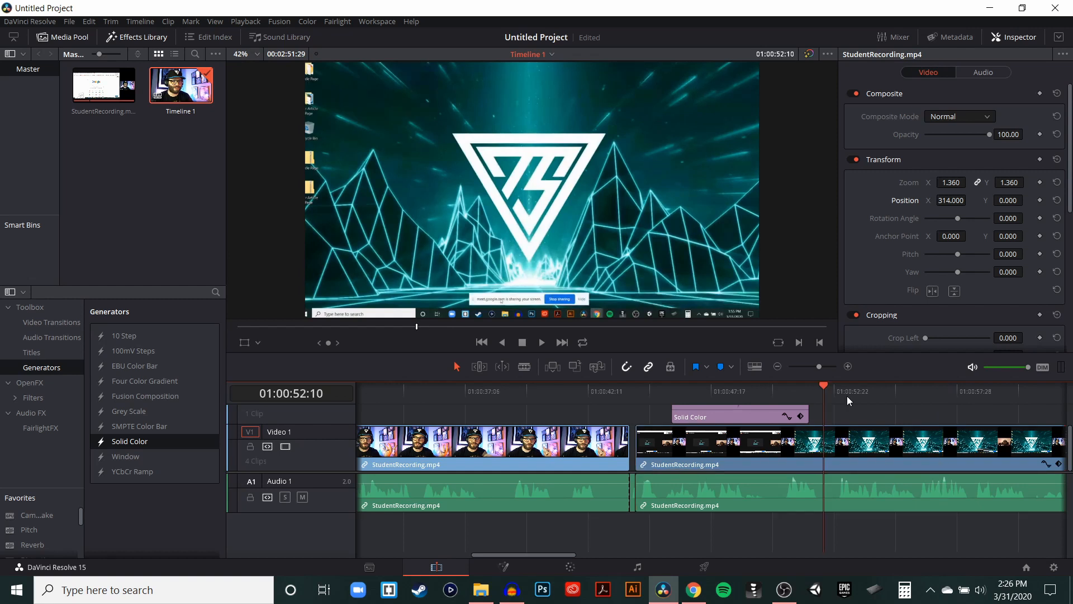
Step: On the Deliver page, name the render Meet-1-StudentBlur and save it to the How To Record, Edit, and Post folder under D:\Technically Something\Episodes
{"action": "left_click", "coordinate": [710, 569]}
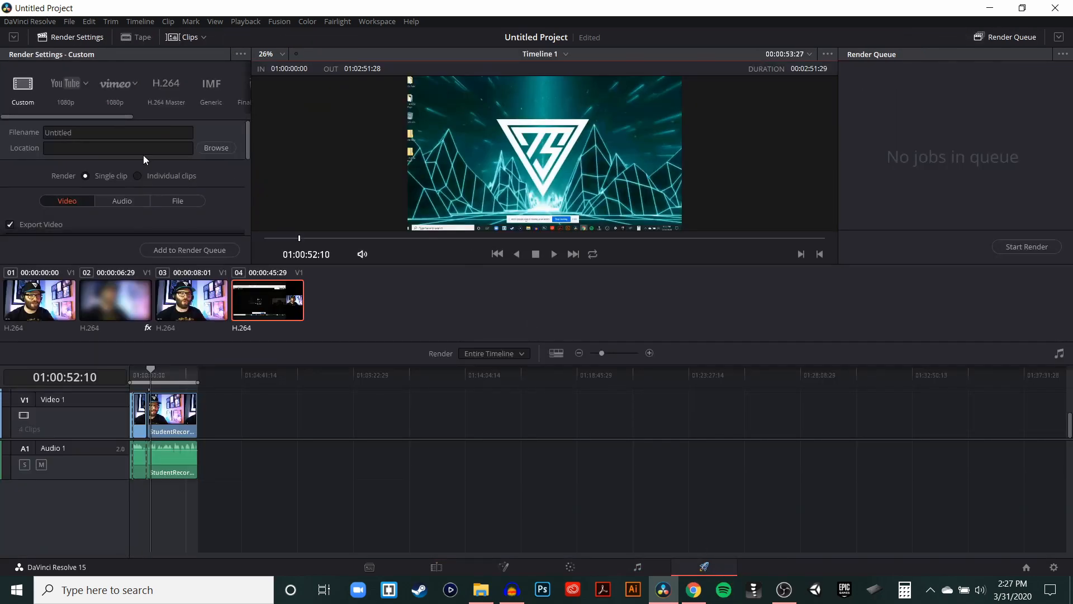
{"action": "left_click", "coordinate": [108, 133]}
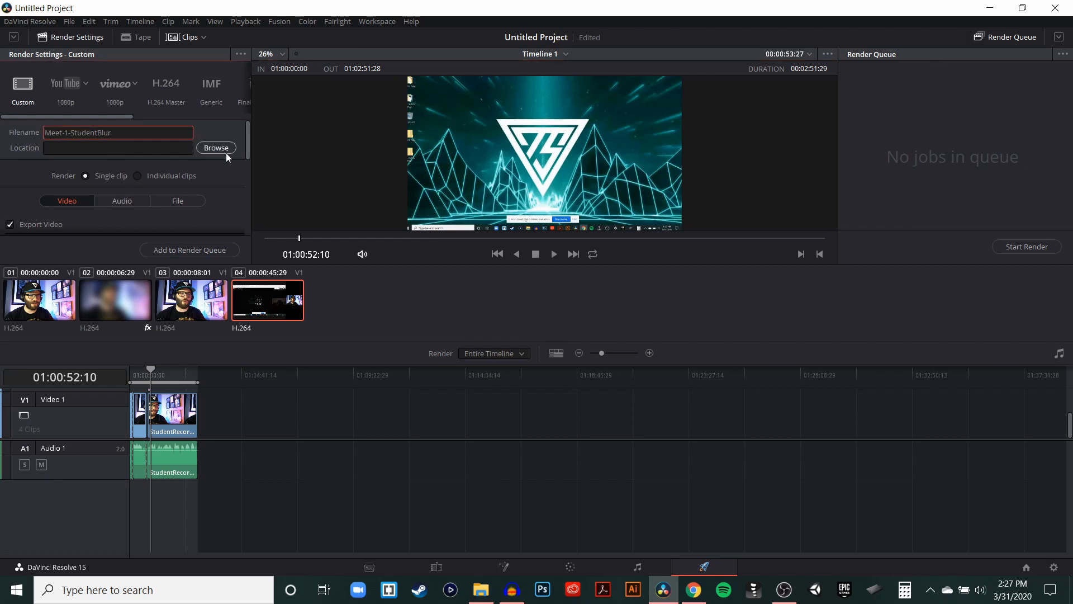
{"action": "left_click", "coordinate": [222, 151]}
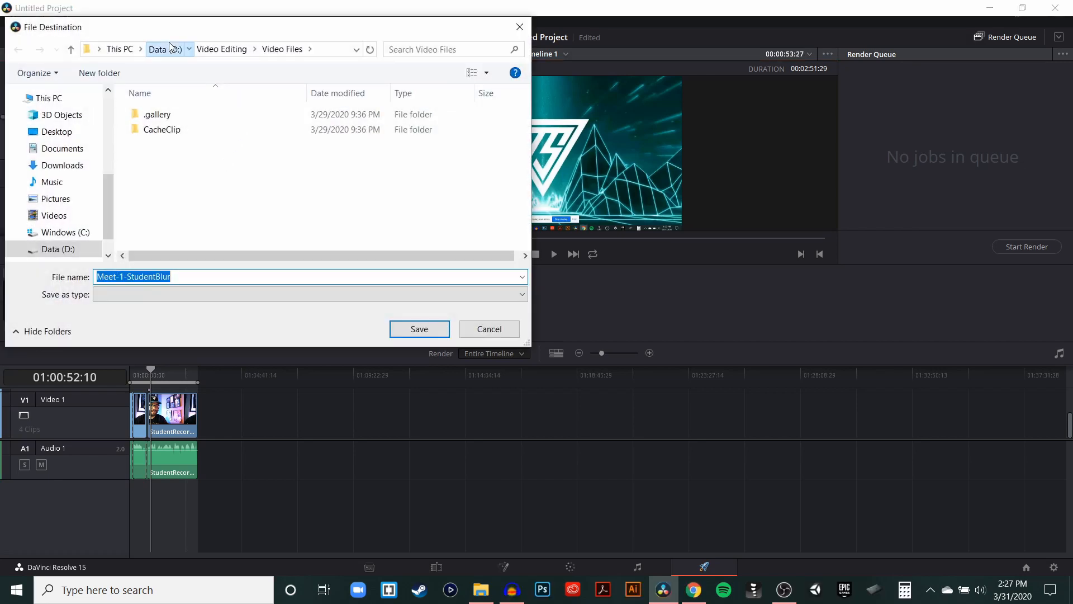
{"action": "left_click", "coordinate": [170, 49]}
{"action": "scroll", "coordinate": [232, 185], "scroll_direction": "down", "scroll_amount": 1}
{"action": "double_click", "coordinate": [233, 198]}
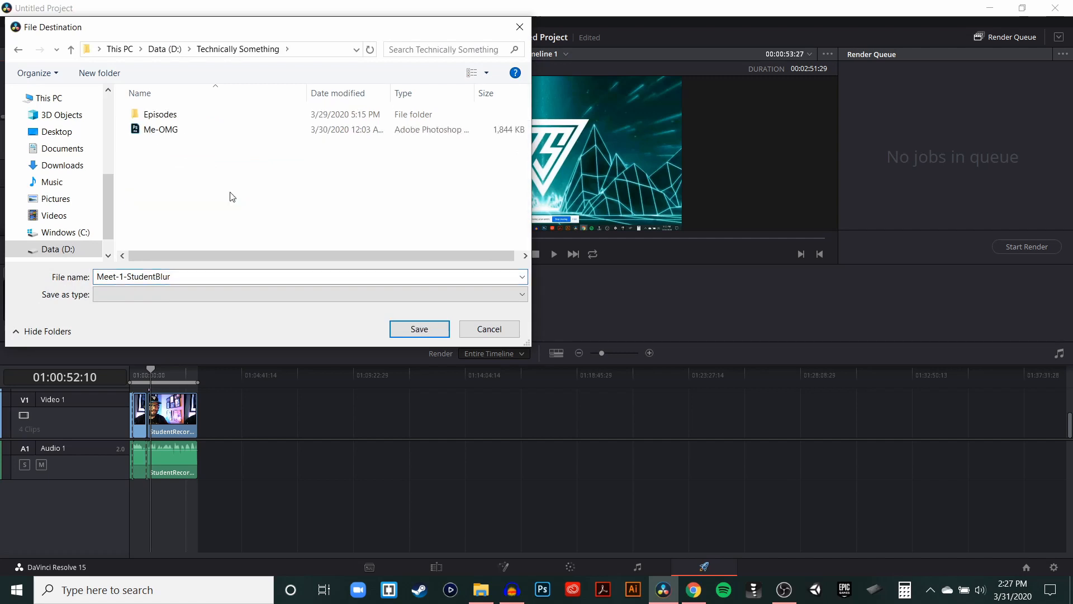
{"action": "double_click", "coordinate": [182, 114]}
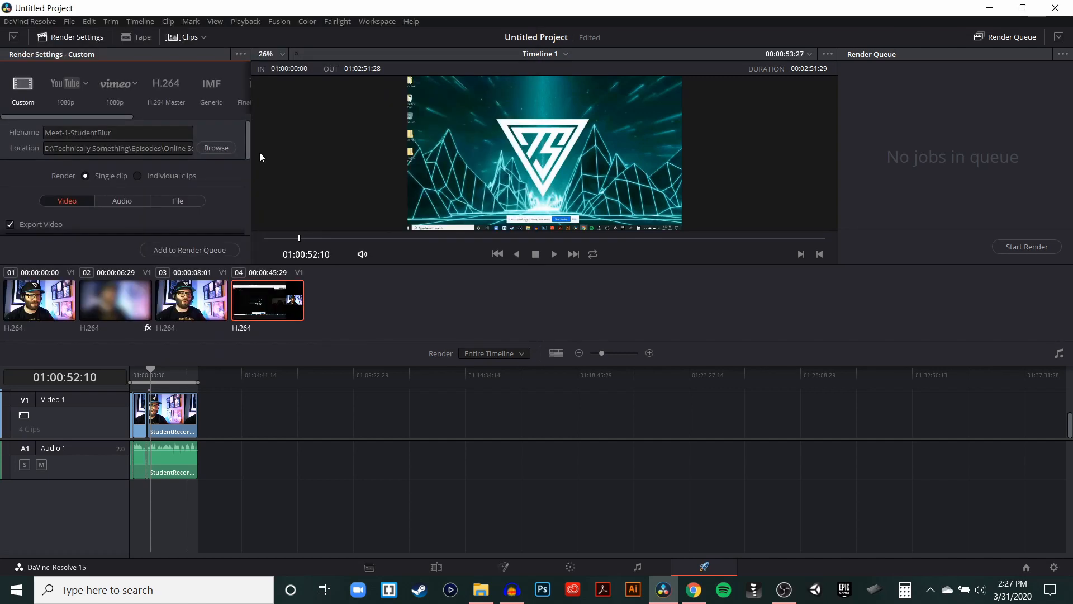
Step: Examine the available video export formats in the render settings, including MP4 and QuickTime
{"action": "left_click_drag", "start_coordinate": [247, 149], "coordinate": [260, 180]}
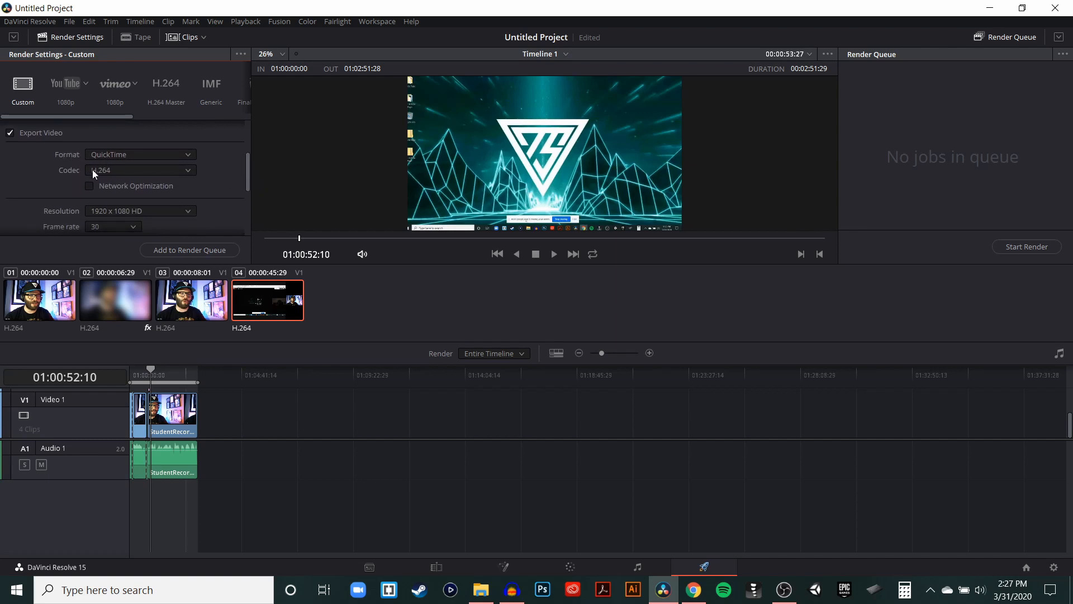
{"action": "left_click", "coordinate": [187, 153]}
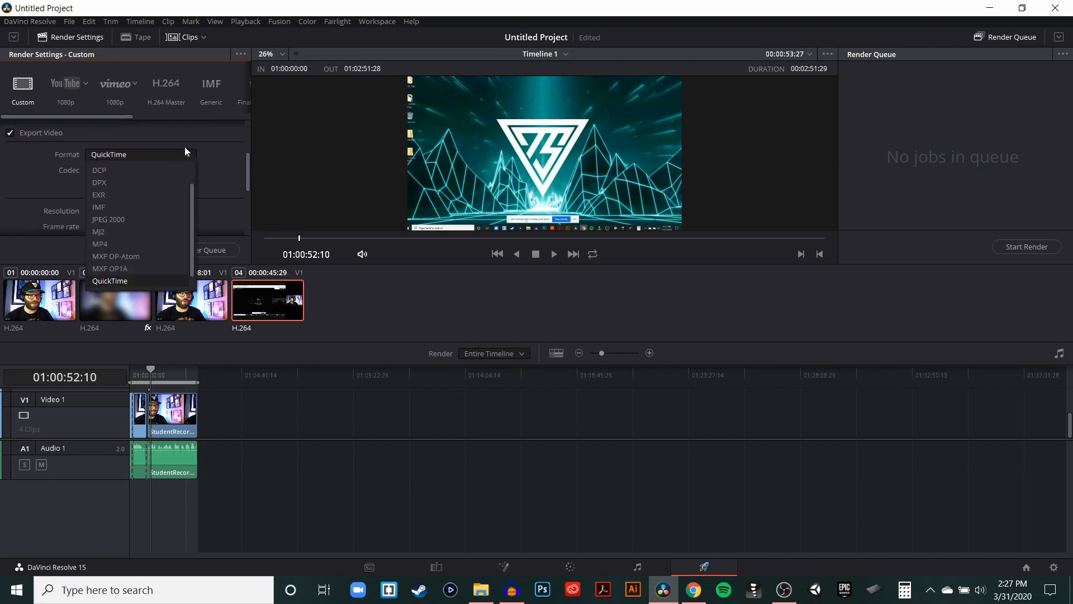
{"action": "left_click_drag", "start_coordinate": [191, 223], "coordinate": [206, 275]}
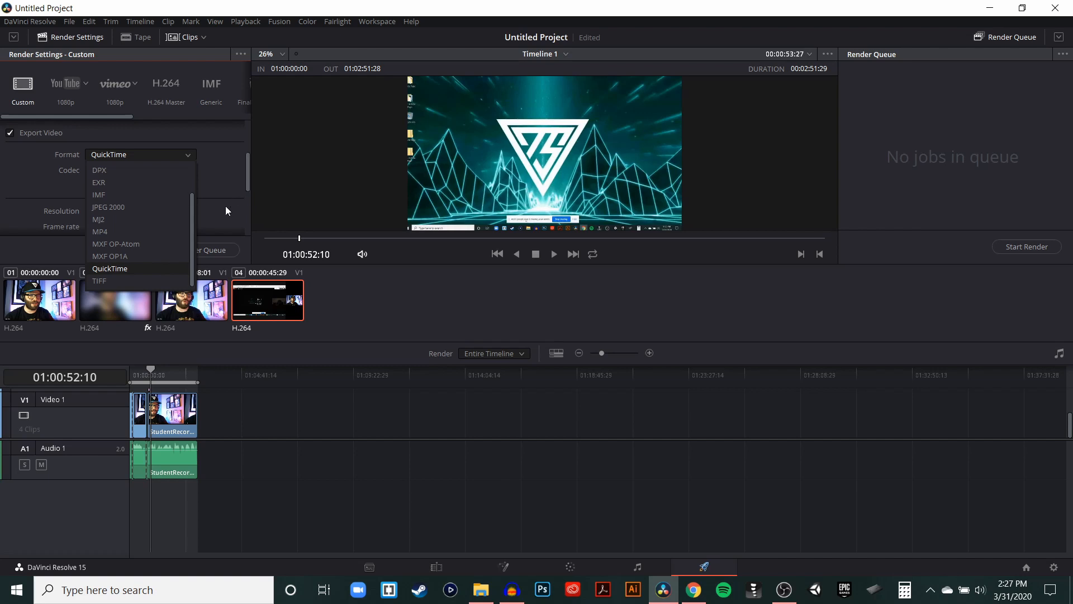
{"action": "left_click", "coordinate": [100, 233]}
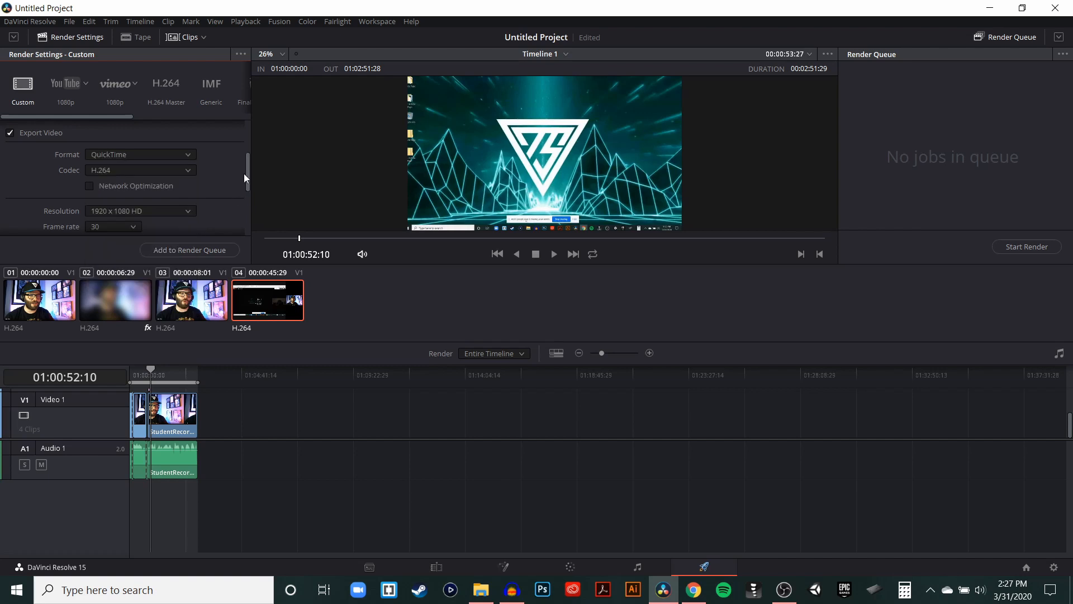
Step: Add Timeline 1 to the render queue and start the render
{"action": "left_click_drag", "start_coordinate": [249, 179], "coordinate": [257, 94]}
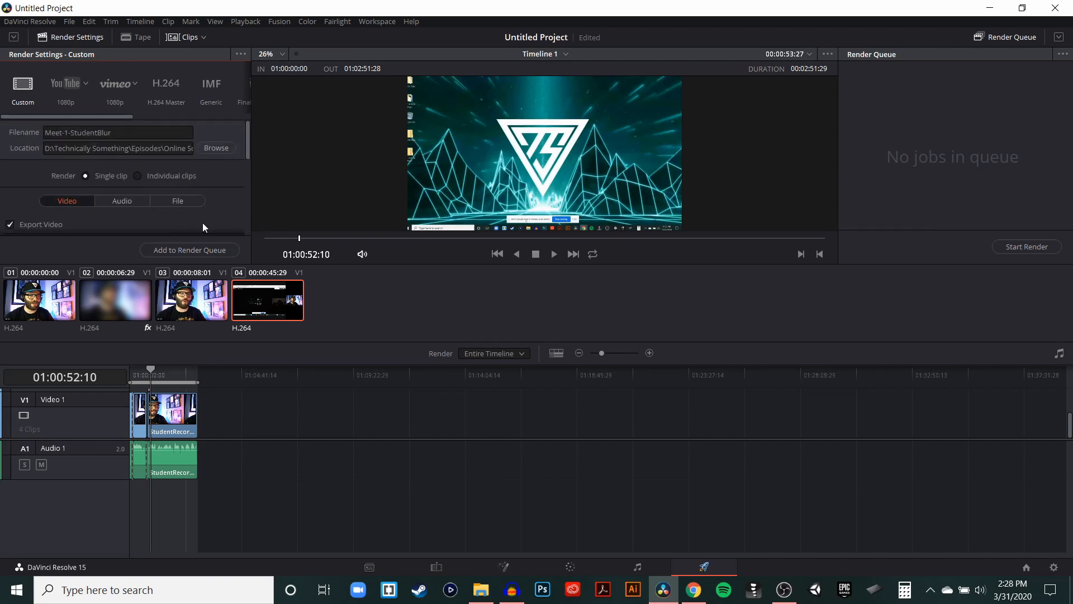
{"action": "left_click", "coordinate": [221, 251]}
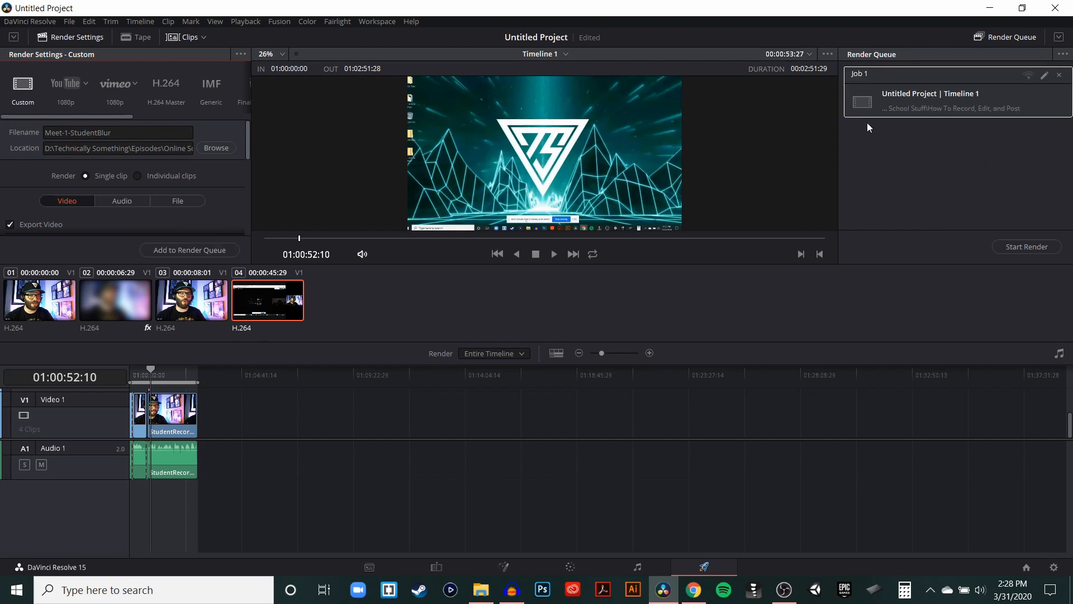
{"action": "left_click", "coordinate": [1029, 248]}
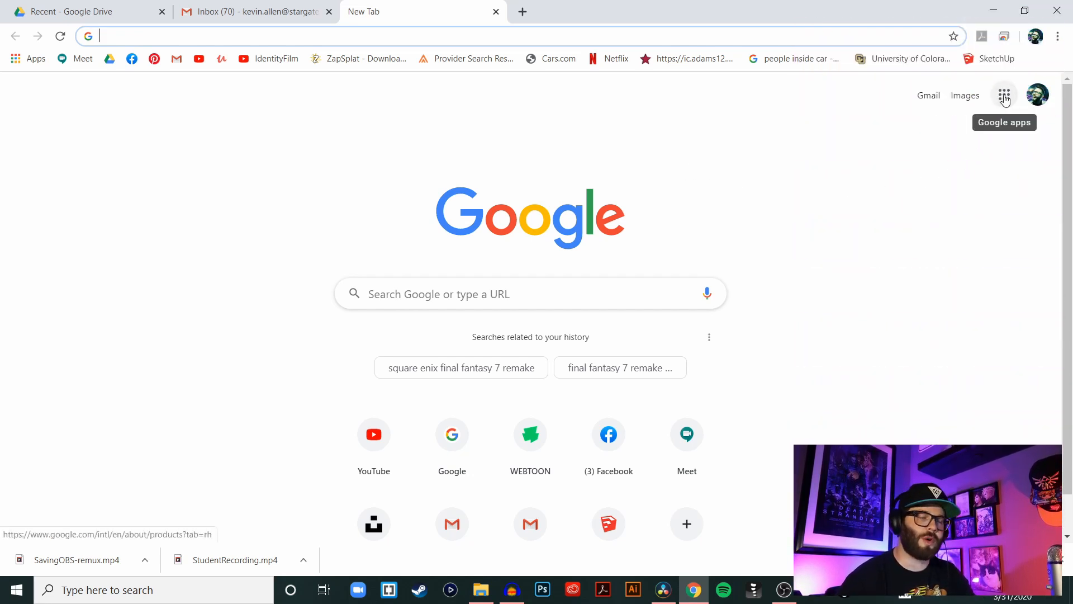
Step: Go to YouTube from the Google apps and start a new video upload
{"action": "left_click", "coordinate": [1004, 97]}
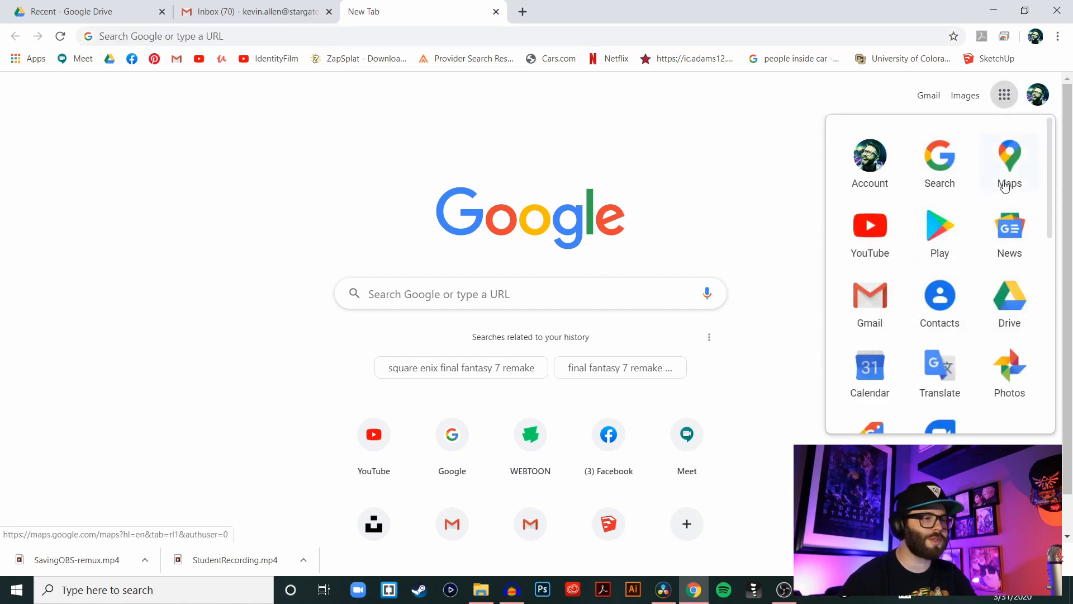
{"action": "left_click", "coordinate": [867, 219]}
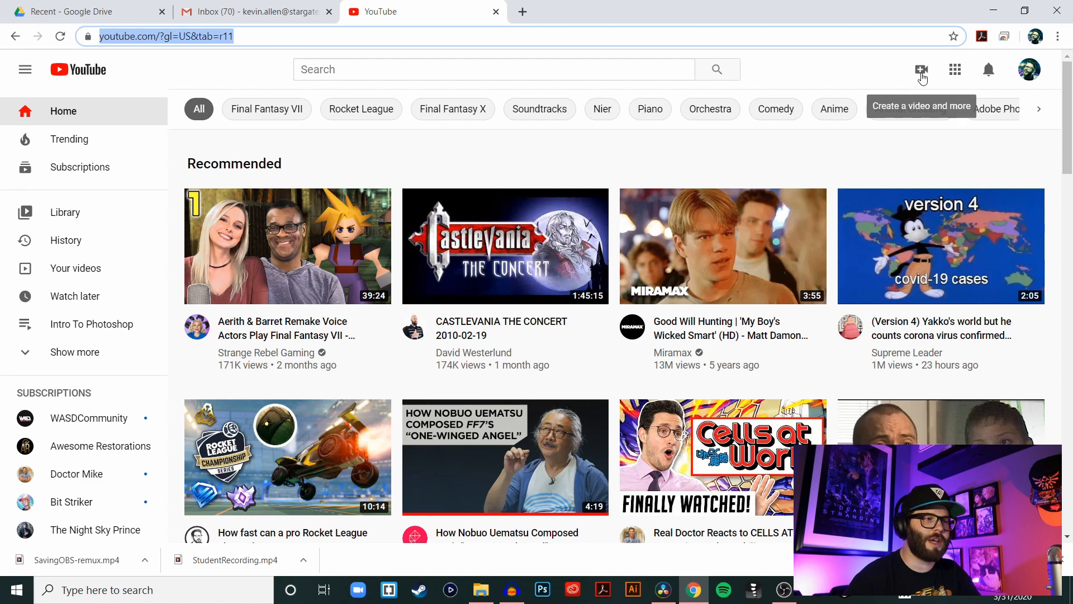
{"action": "left_click", "coordinate": [920, 74]}
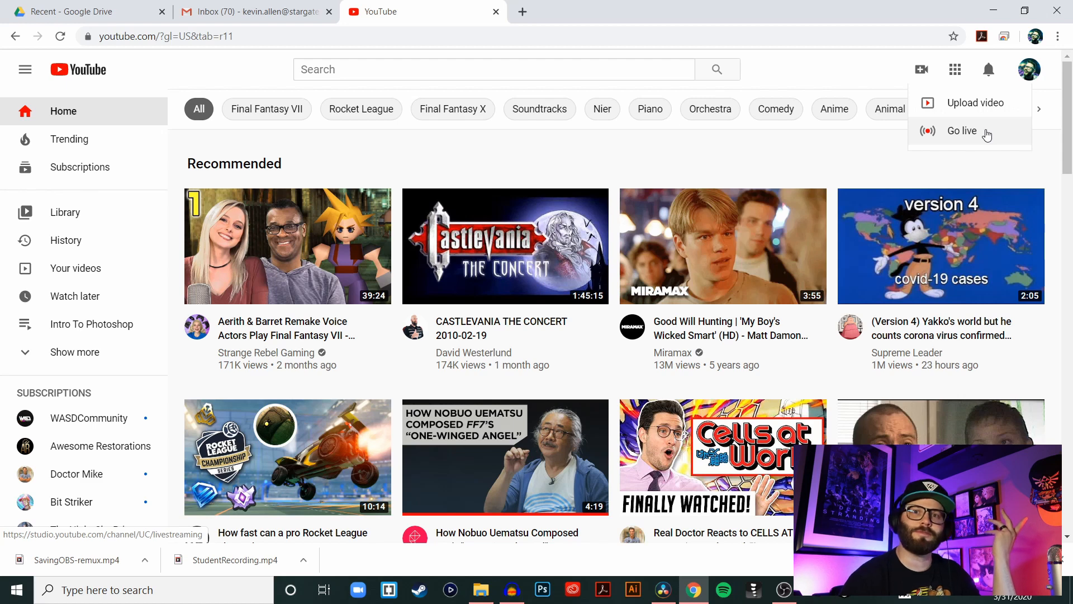
{"action": "left_click", "coordinate": [957, 109]}
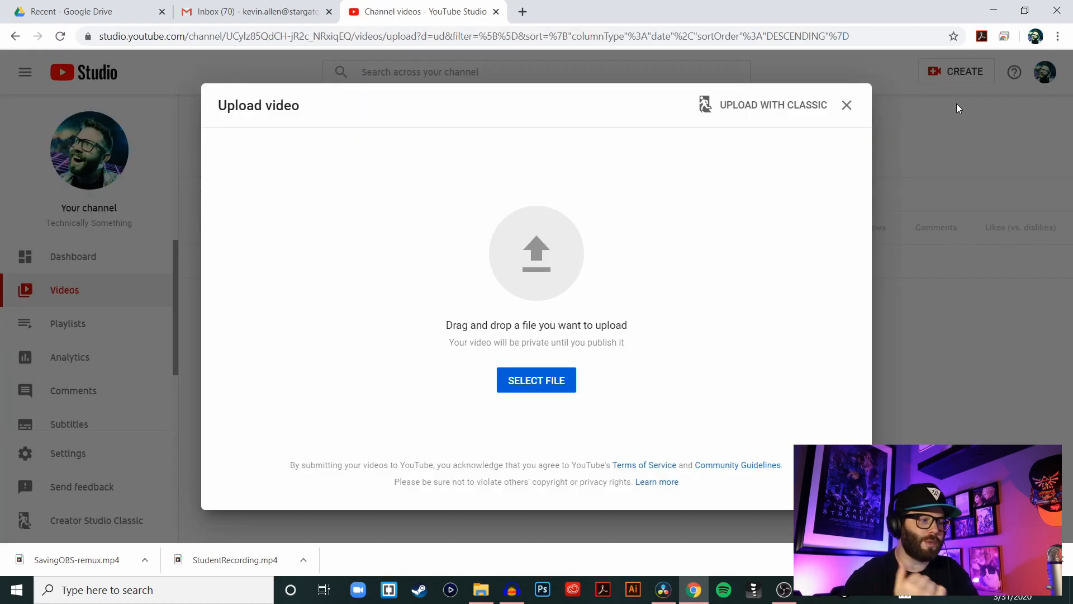
Step: Upload the Meet-1-StudentBlur video from the How To Record, Edit, and Post folder on the Data (D:) drive
{"action": "left_click", "coordinate": [535, 385]}
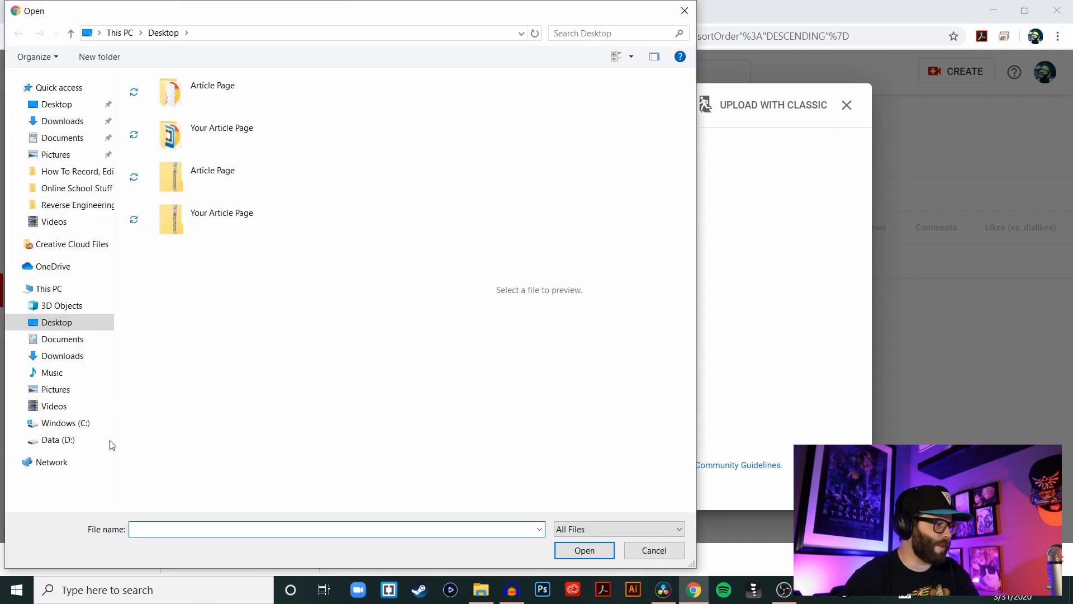
{"action": "left_click", "coordinate": [62, 439]}
{"action": "left_click", "coordinate": [186, 219]}
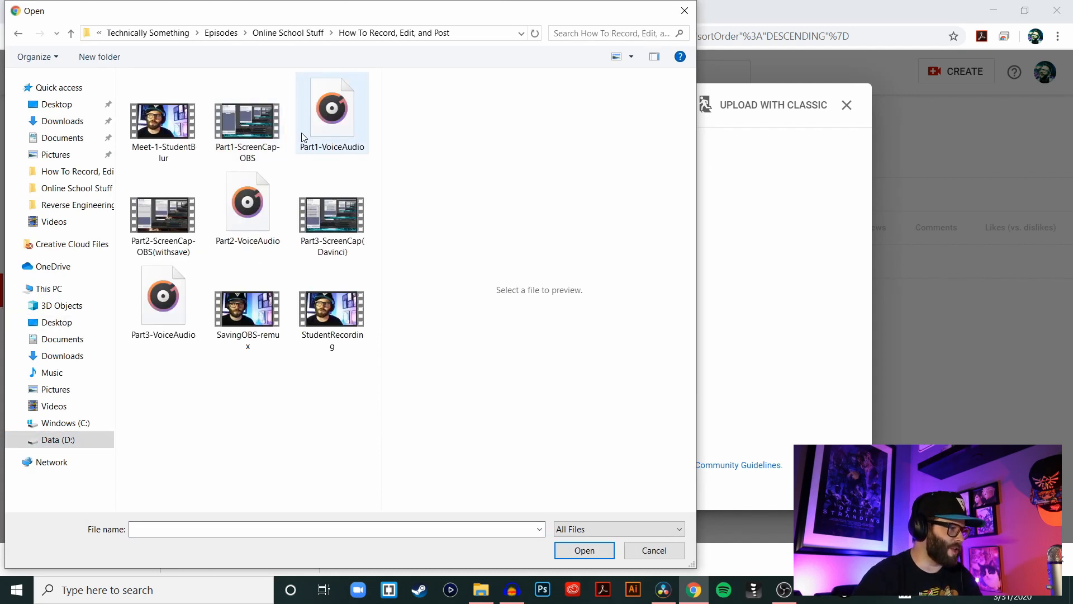
{"action": "left_click", "coordinate": [162, 120]}
{"action": "left_click", "coordinate": [584, 550]}
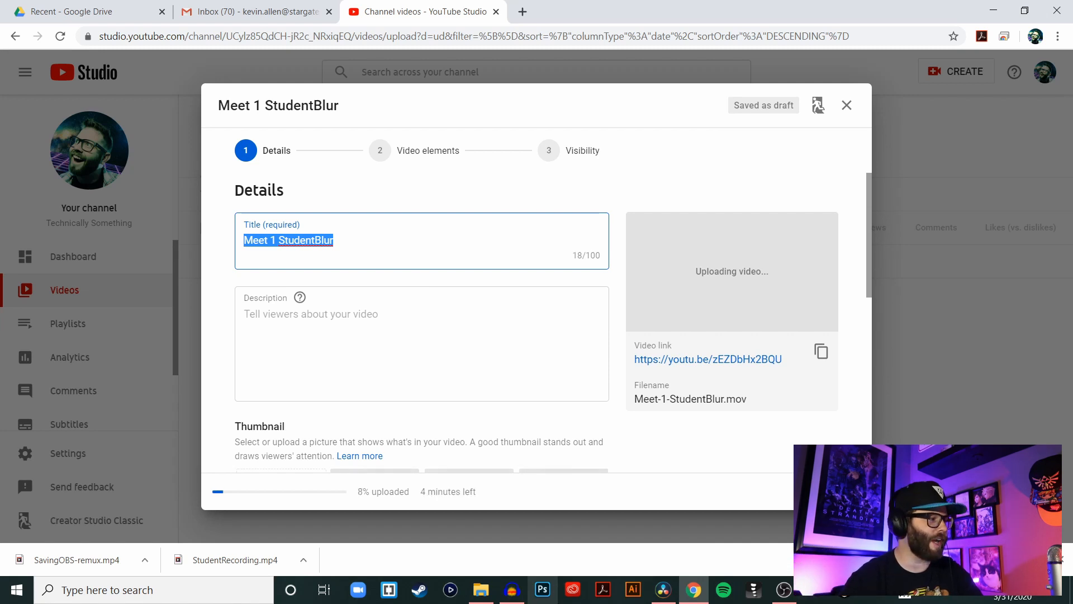
Step: Title the video "How to blur student faces" and enter "Describe things here." as its description
{"action": "left_click", "coordinate": [365, 236]}
{"action": "left_click_drag", "start_coordinate": [242, 251], "coordinate": [104, 257]}
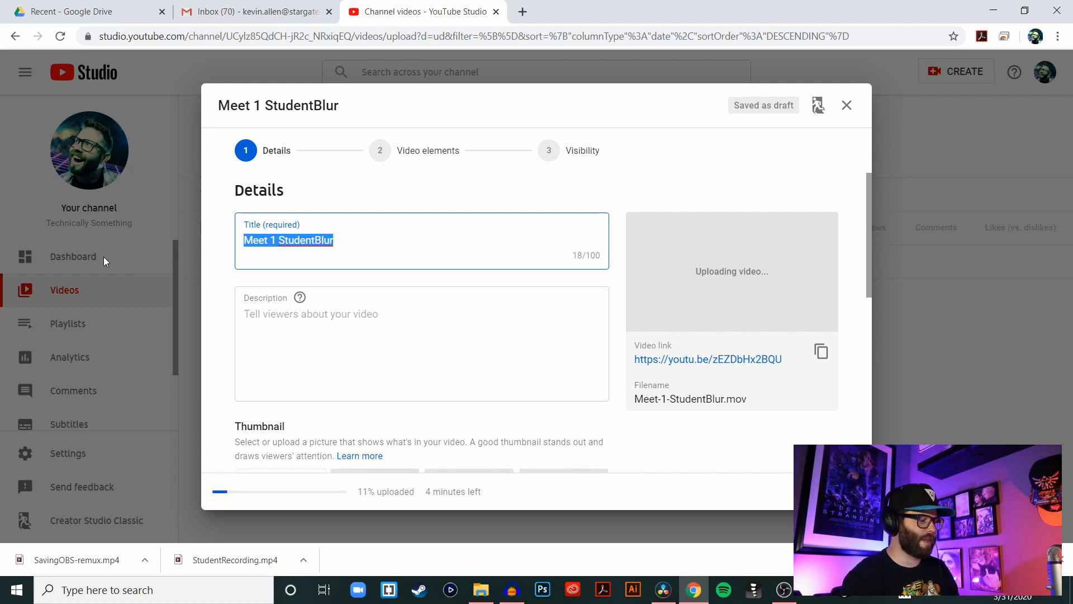
{"action": "type", "text": "How "}
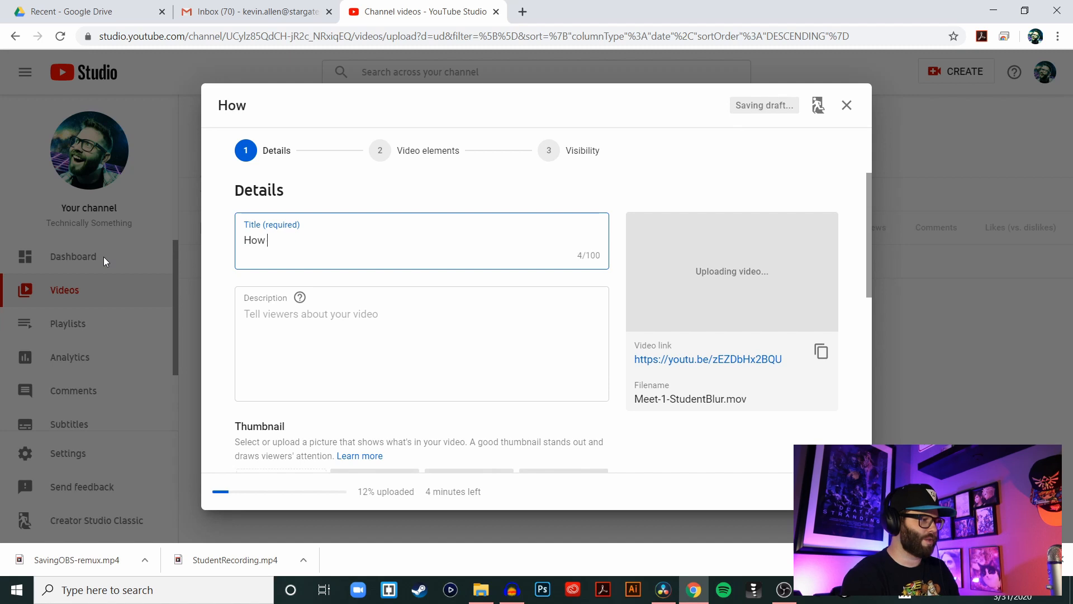
{"action": "type", "text": "to blur stude"}
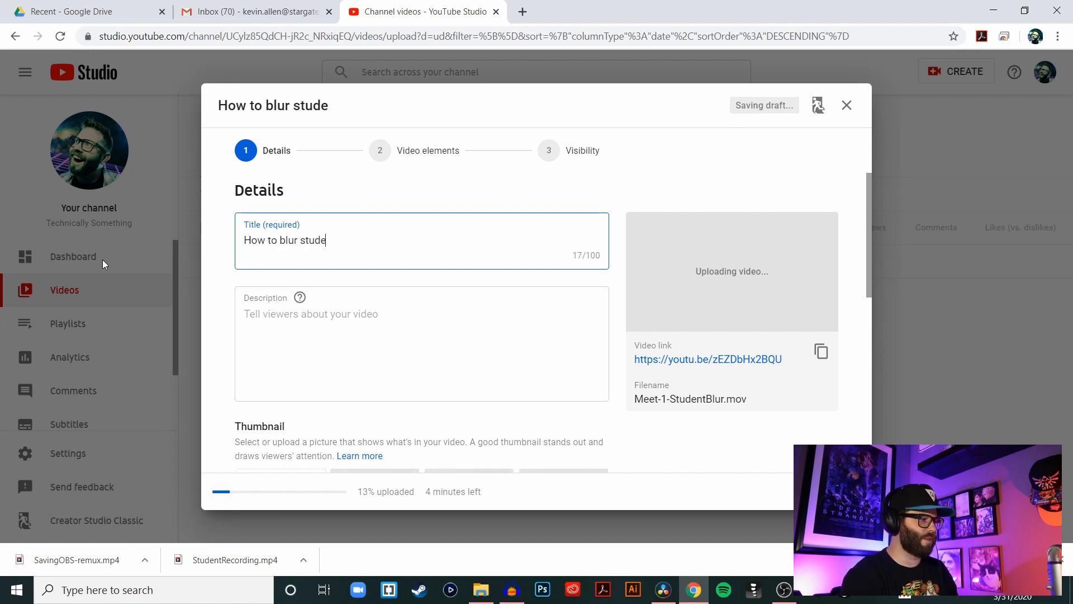
{"action": "type", "text": "nt faces"}
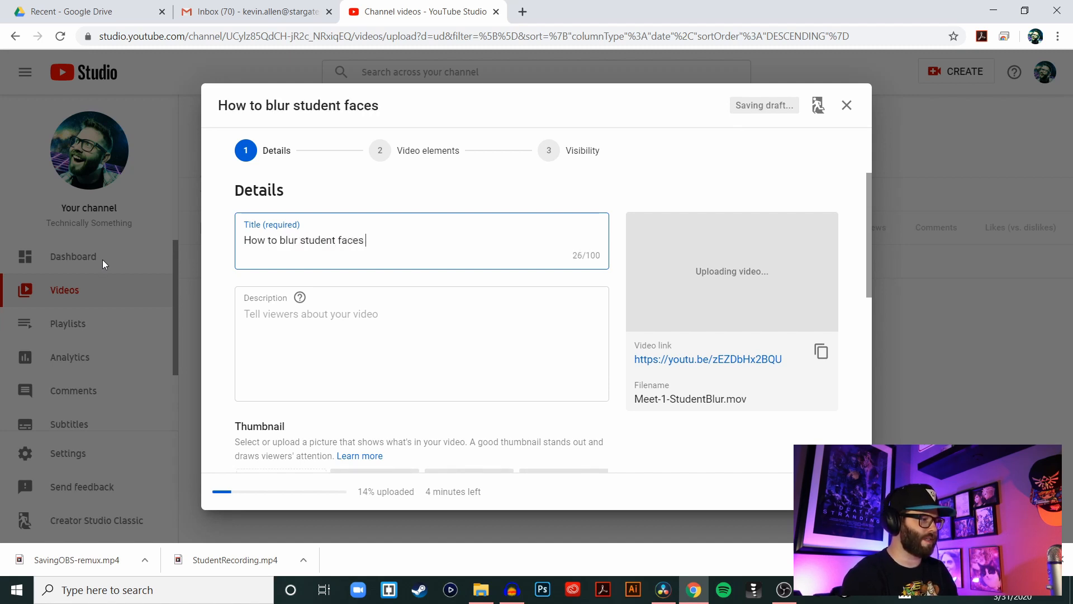
{"action": "left_click", "coordinate": [348, 326]}
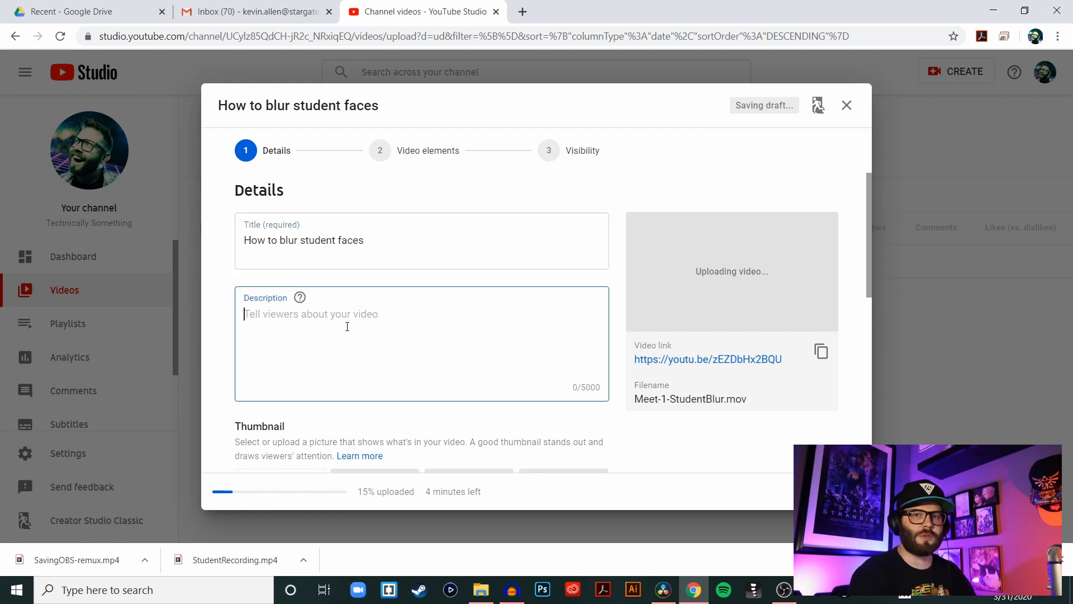
{"action": "key", "text": "ctrl+v"}
Step: Set the video's audience to "No, it's not made for kids" and expand the additional detail options
{"action": "scroll", "coordinate": [361, 304], "scroll_direction": "down", "scroll_amount": 4}
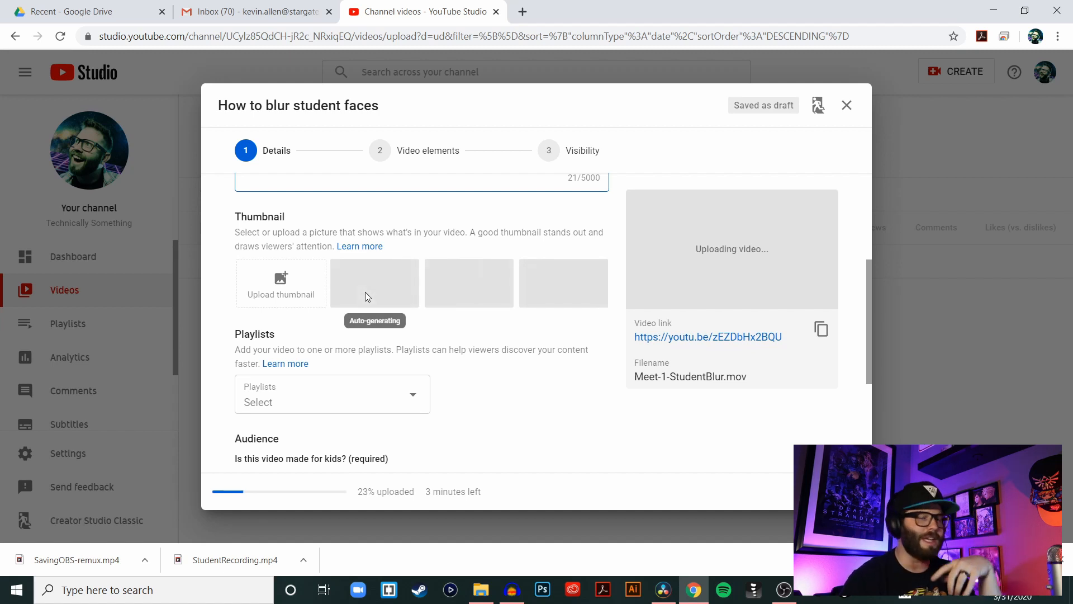
{"action": "scroll", "coordinate": [305, 295], "scroll_direction": "down", "scroll_amount": 1}
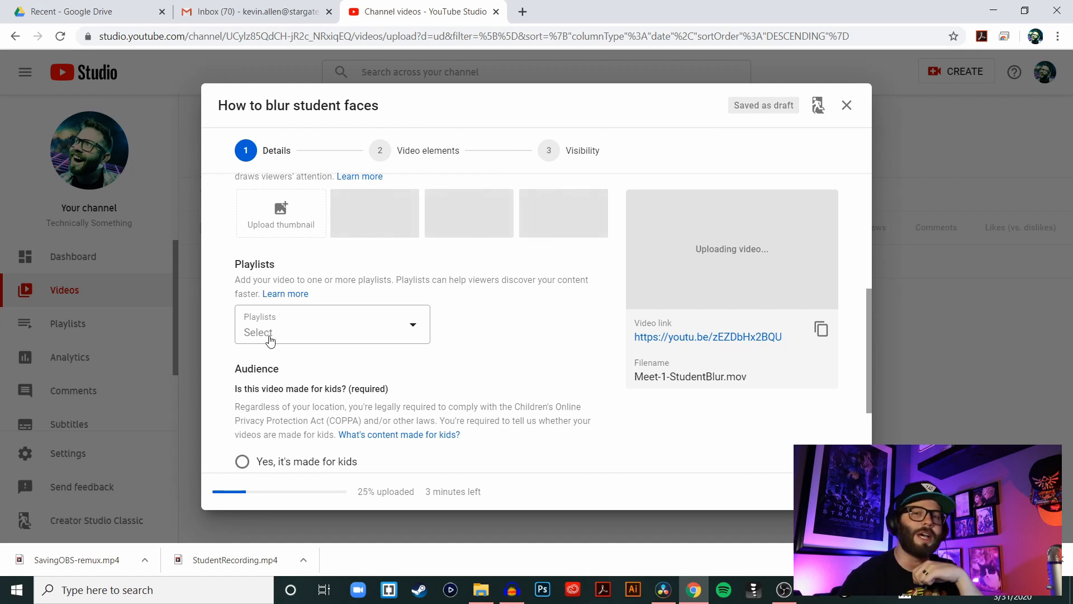
{"action": "scroll", "coordinate": [270, 340], "scroll_direction": "down", "scroll_amount": 2}
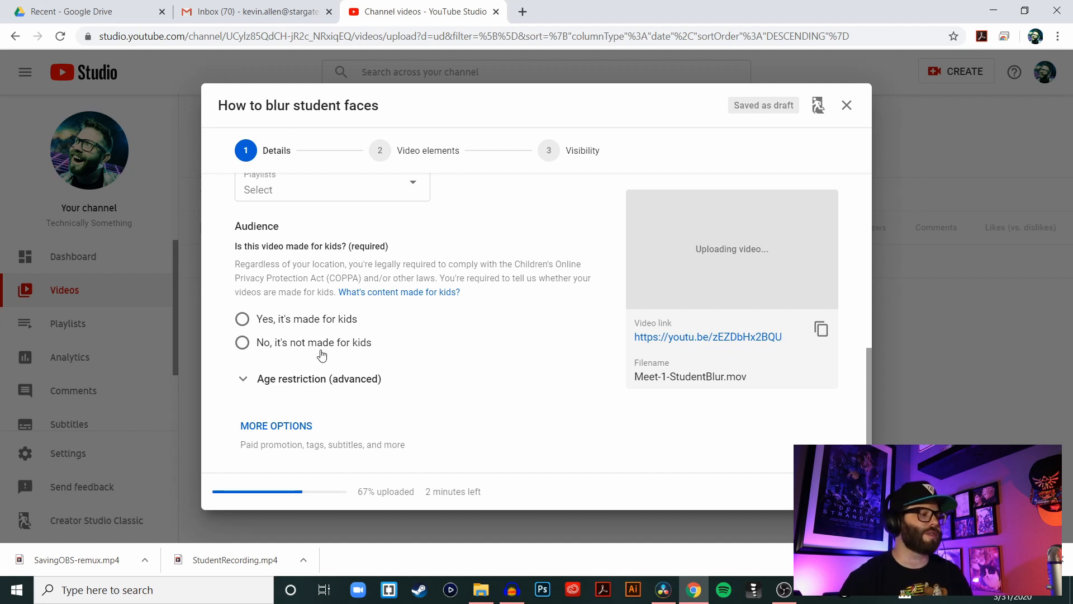
{"action": "left_click", "coordinate": [242, 342]}
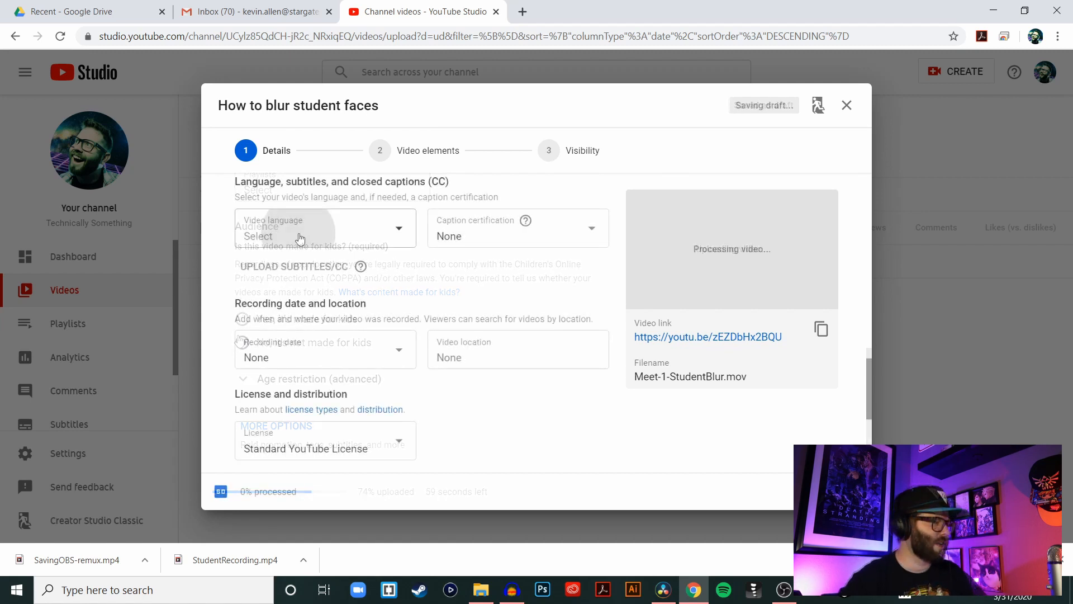
Step: Set the video language to English (United States)
{"action": "left_click", "coordinate": [299, 237]}
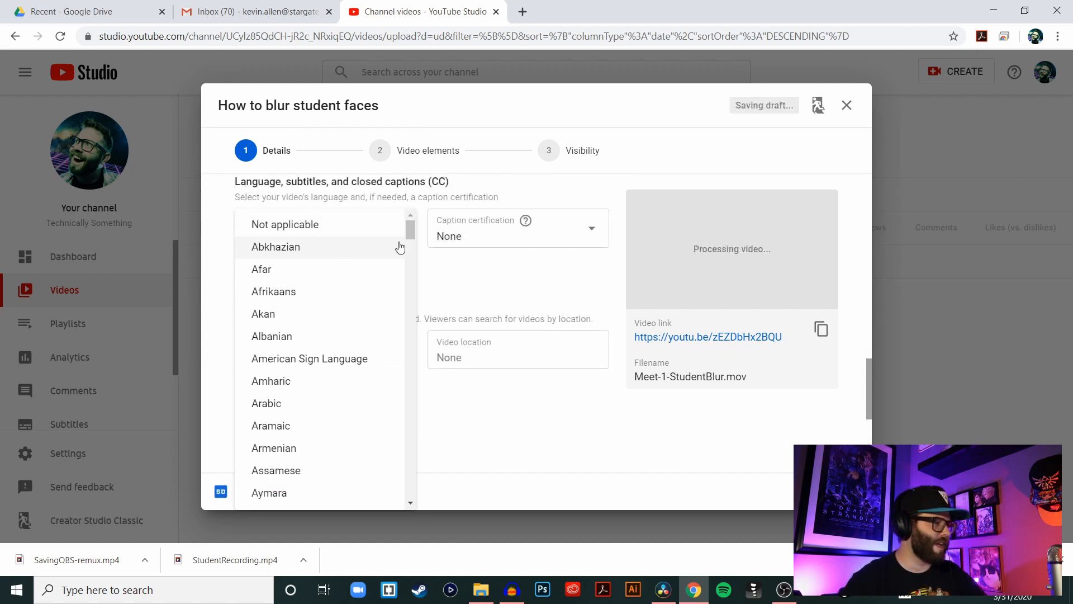
{"action": "scroll", "coordinate": [311, 323], "scroll_direction": "down", "scroll_amount": 1}
{"action": "scroll", "coordinate": [312, 323], "scroll_direction": "down", "scroll_amount": 20}
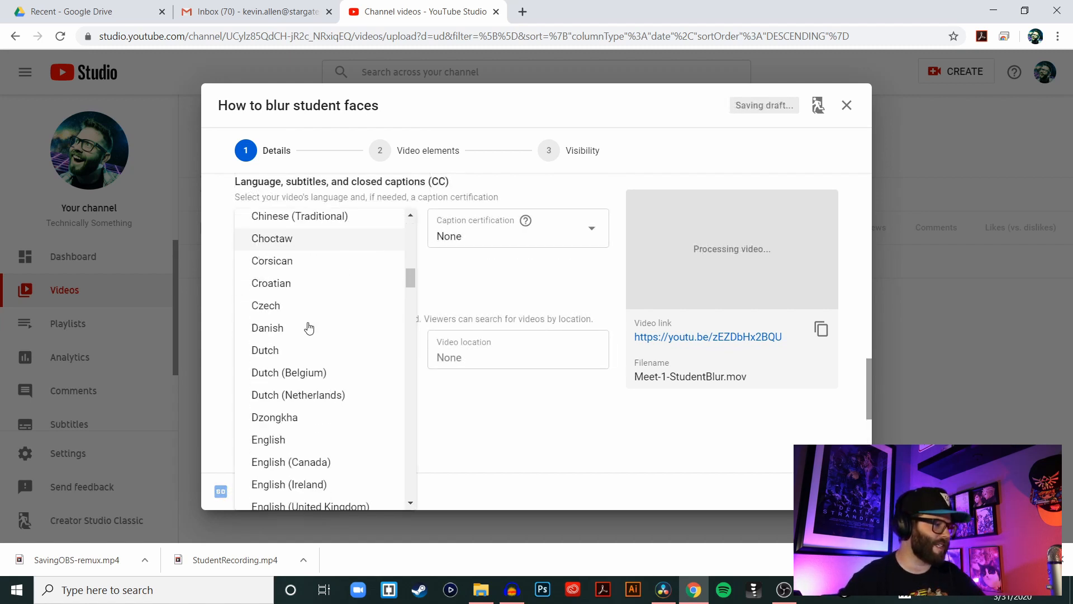
{"action": "scroll", "coordinate": [313, 302], "scroll_direction": "up", "scroll_amount": 3}
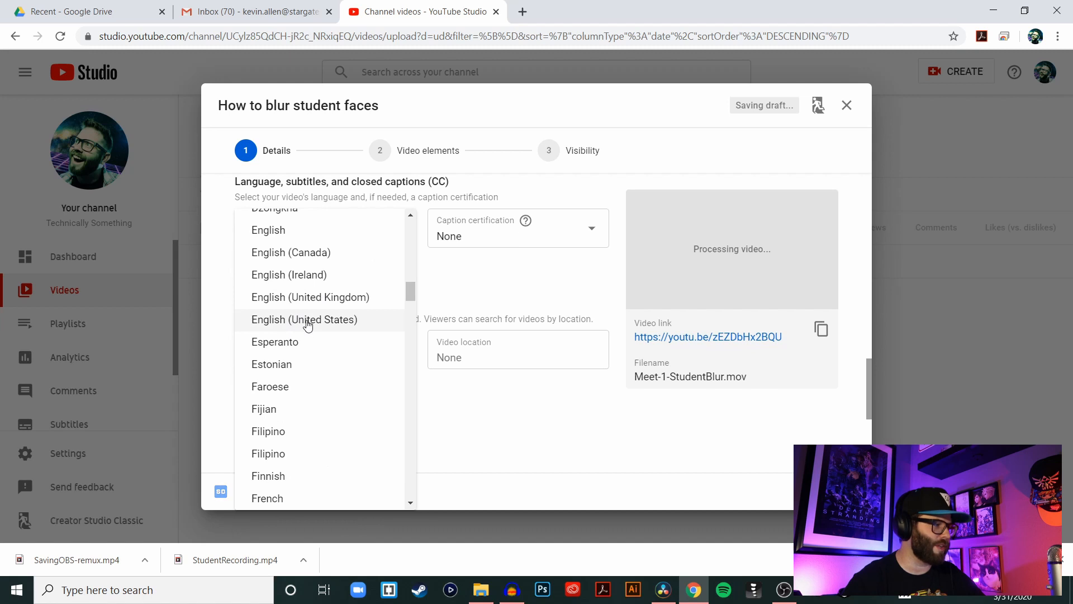
{"action": "left_click", "coordinate": [306, 316]}
Step: Set the caption certification to "This content has never aired on television in the U.S." and the recording date to Mar 31, 2020
{"action": "left_click", "coordinate": [458, 242]}
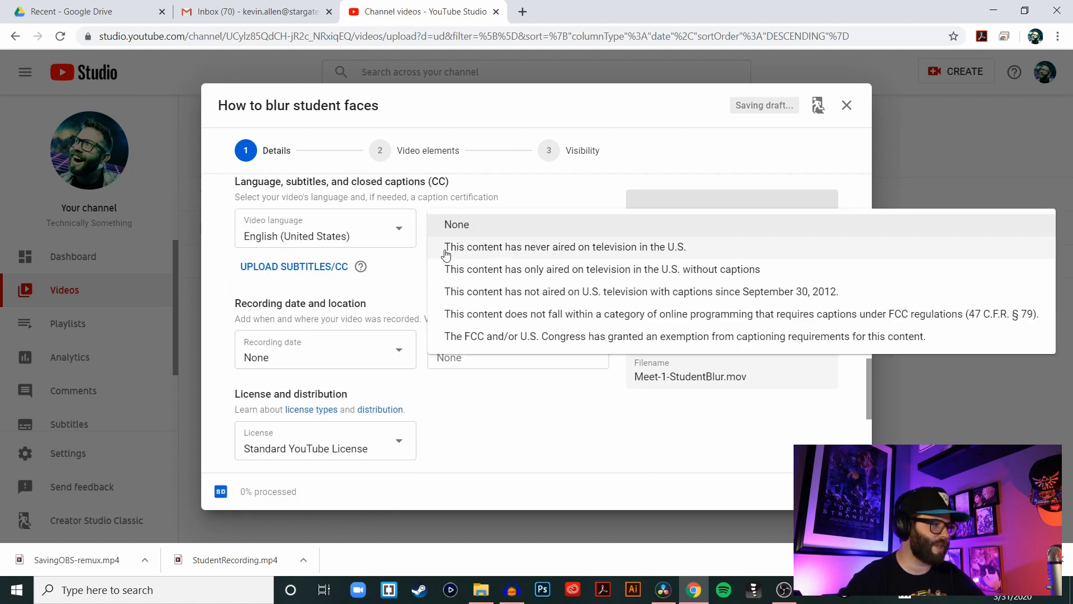
{"action": "left_click", "coordinate": [675, 250]}
{"action": "left_click", "coordinate": [386, 357]}
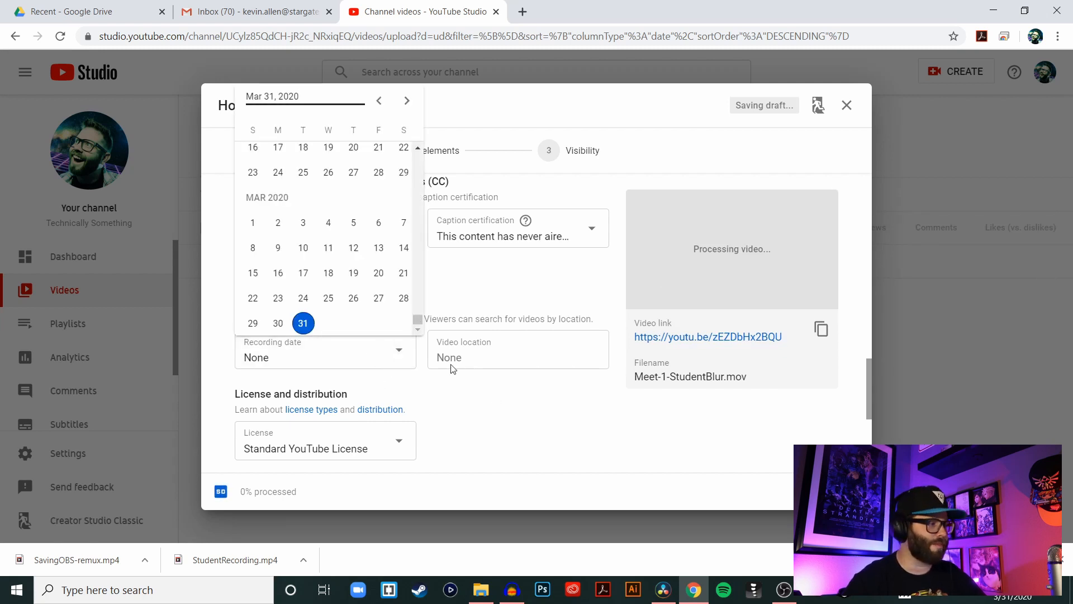
{"action": "left_click", "coordinate": [303, 323]}
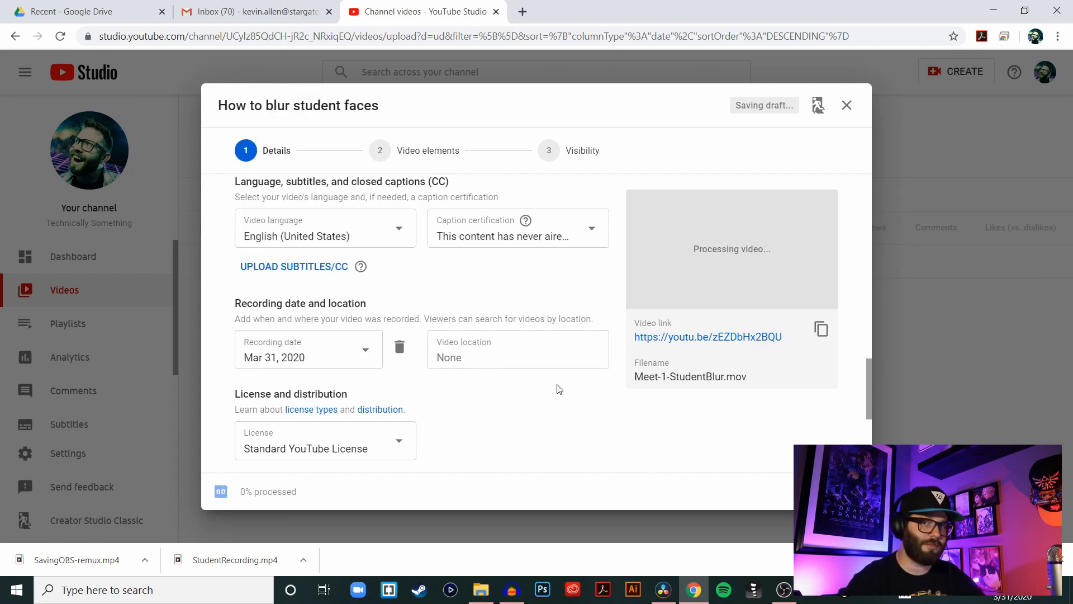
Step: Review the video's license, category, and comment visibility options
{"action": "scroll", "coordinate": [477, 283], "scroll_direction": "down", "scroll_amount": 3}
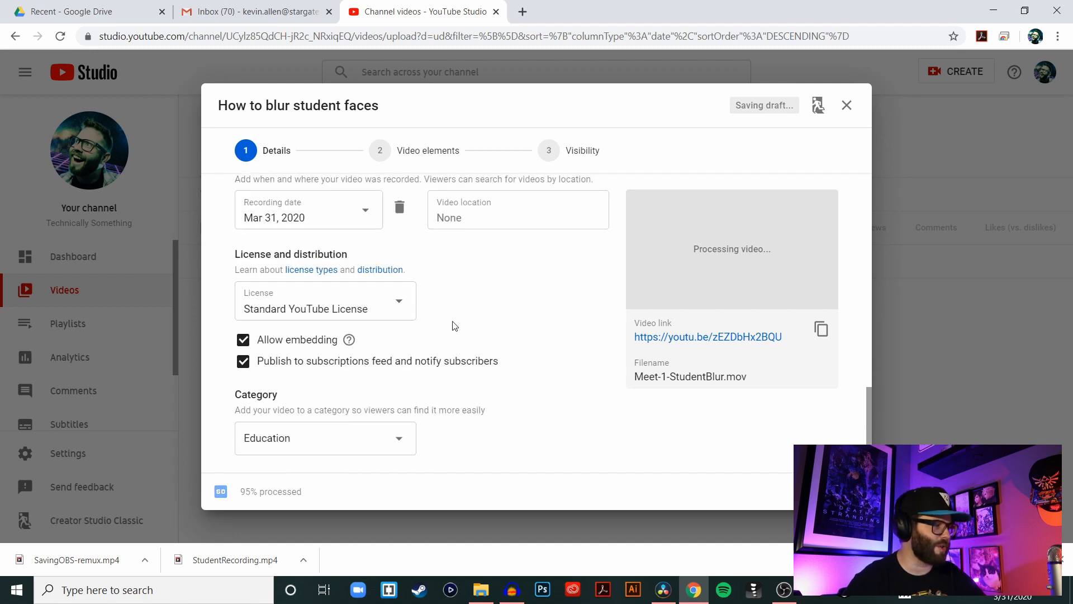
{"action": "scroll", "coordinate": [467, 326], "scroll_direction": "down", "scroll_amount": 1}
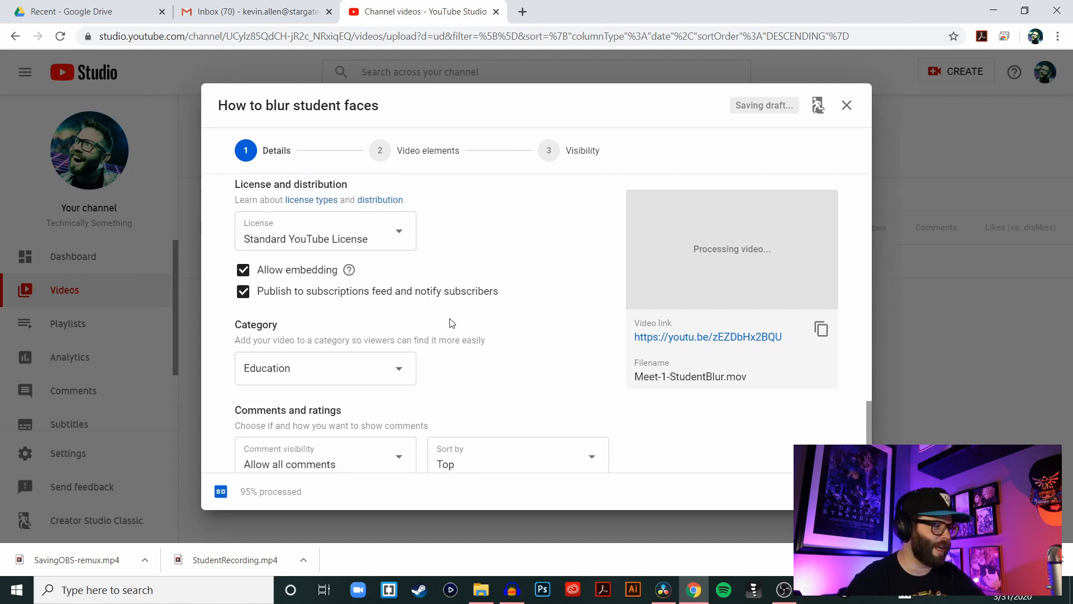
{"action": "scroll", "coordinate": [471, 361], "scroll_direction": "down", "scroll_amount": 1}
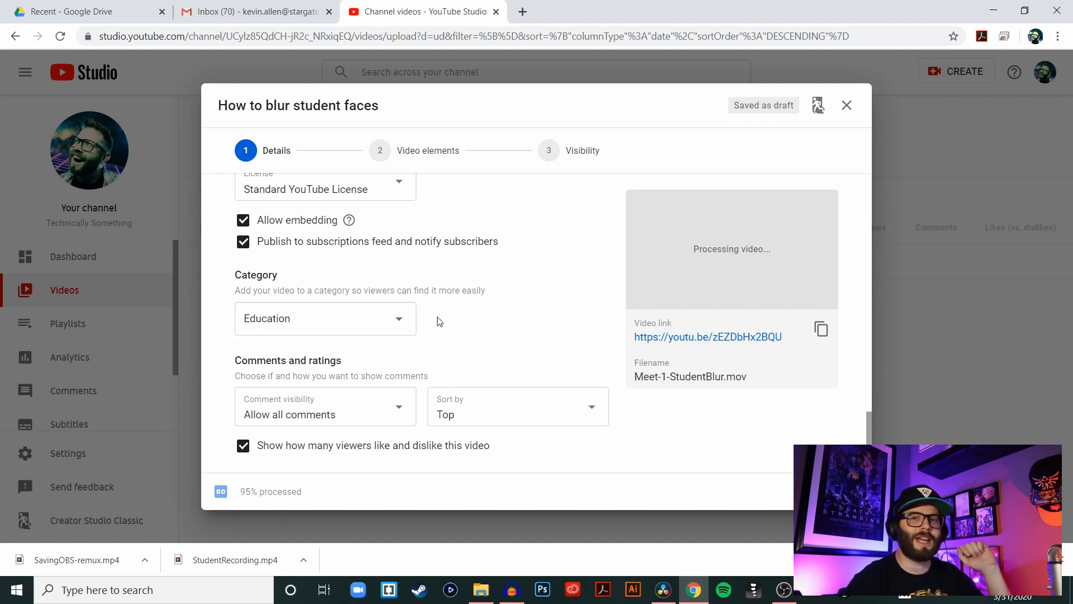
{"action": "left_click", "coordinate": [377, 321]}
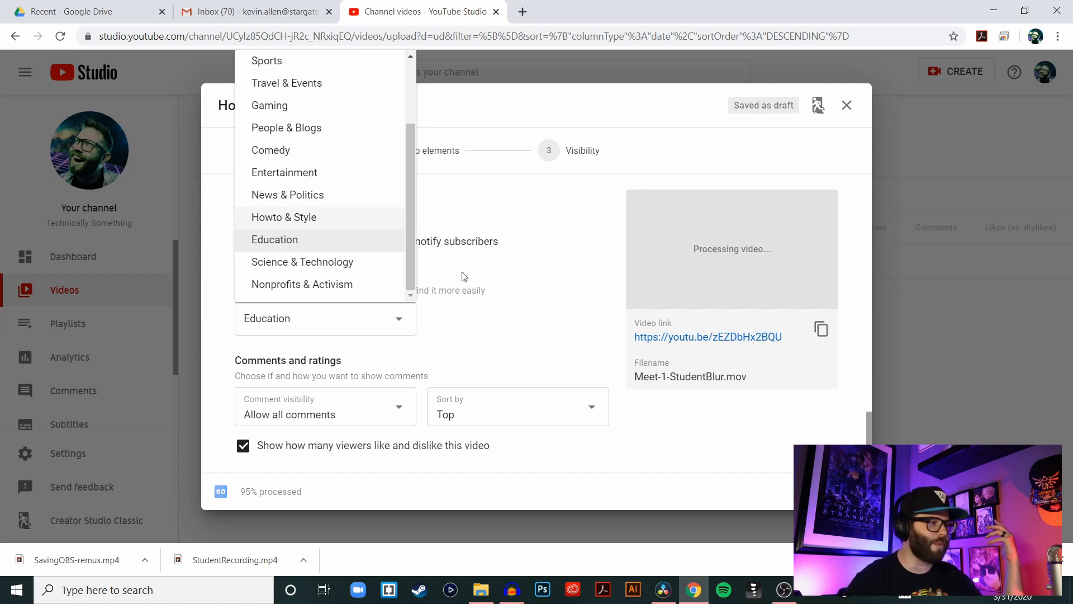
{"action": "left_click", "coordinate": [515, 312]}
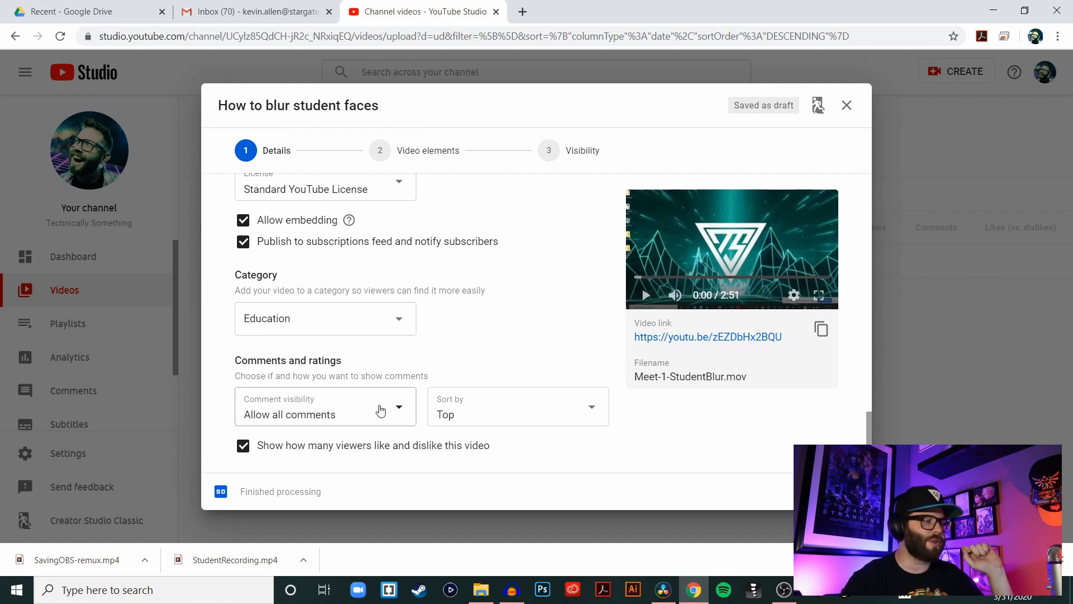
{"action": "left_click", "coordinate": [385, 411]}
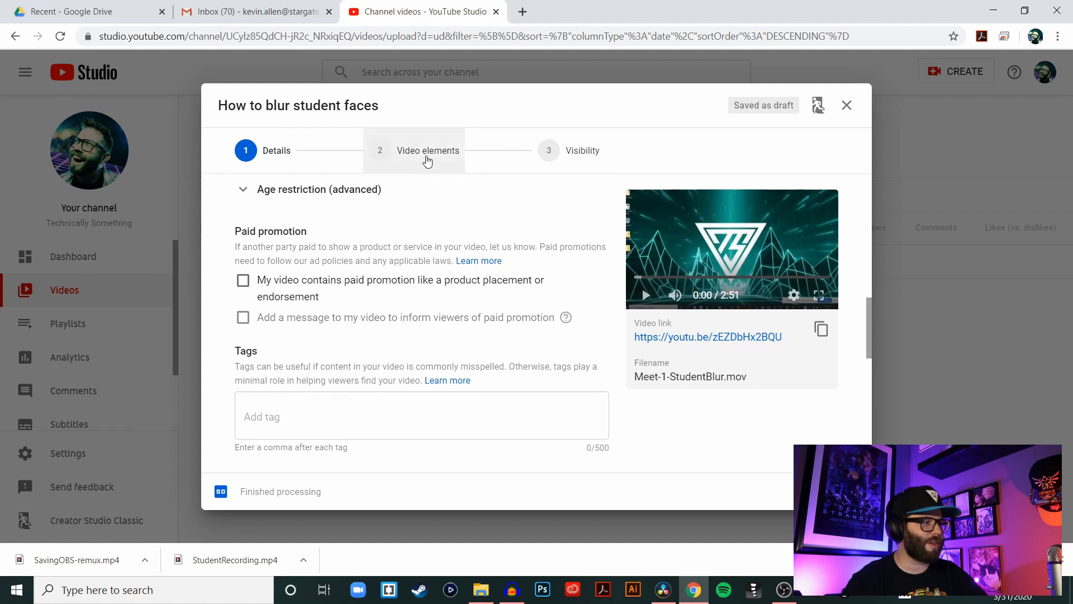
Step: Publish the video with Unlisted visibility and copy its video link
{"action": "left_click", "coordinate": [599, 159]}
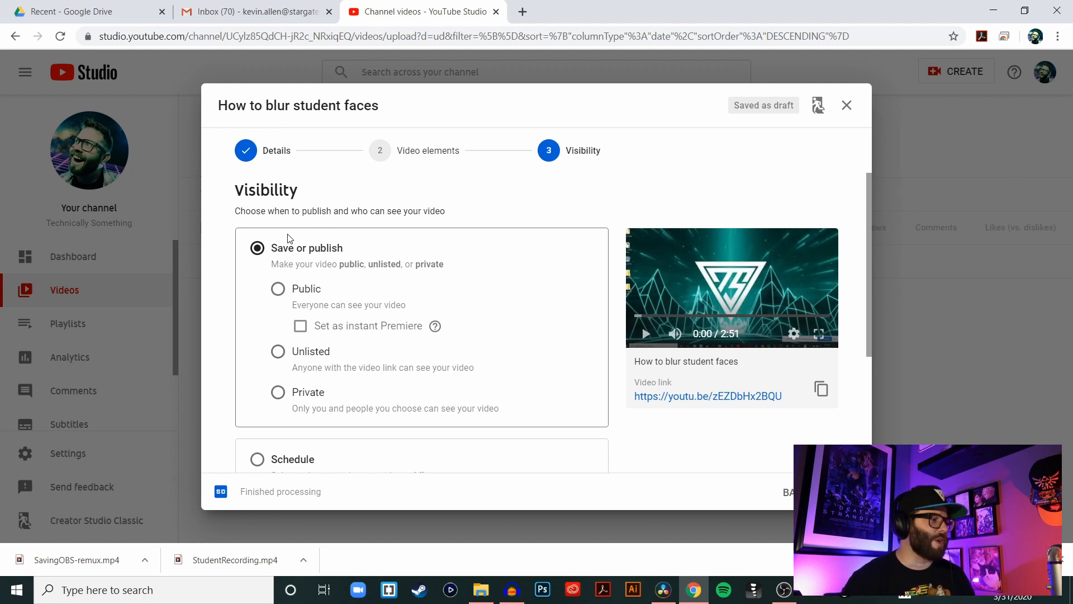
{"action": "left_click", "coordinate": [278, 288]}
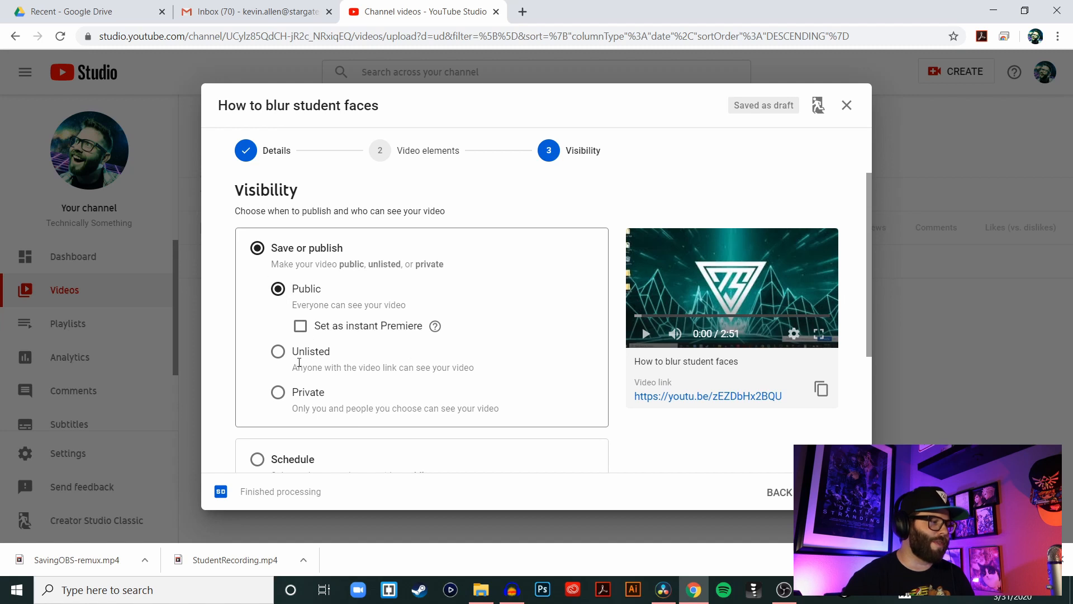
{"action": "left_click", "coordinate": [278, 353]}
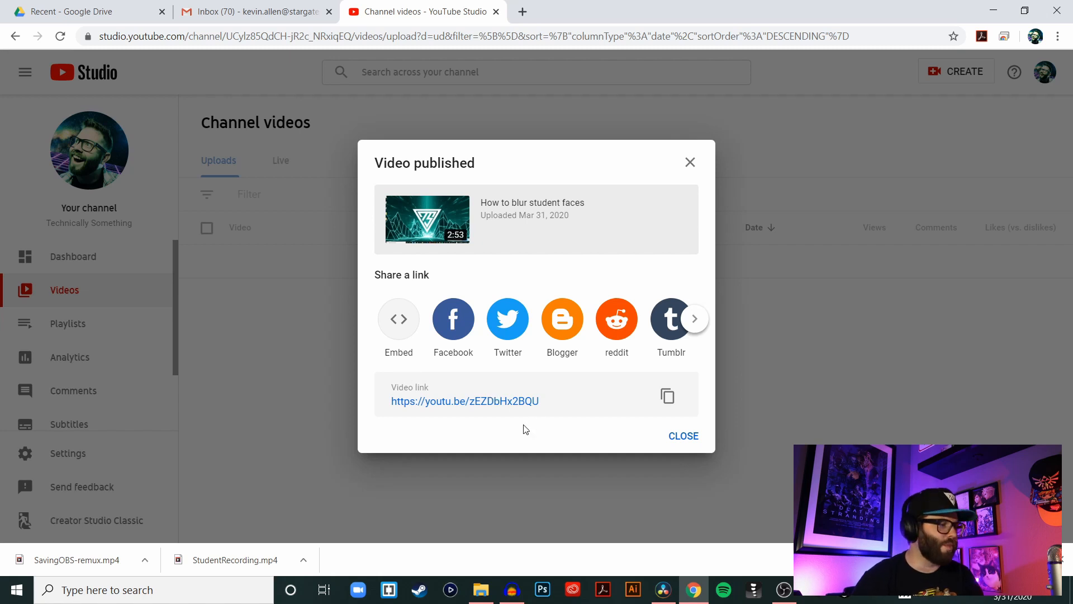
{"action": "left_click", "coordinate": [667, 397]}
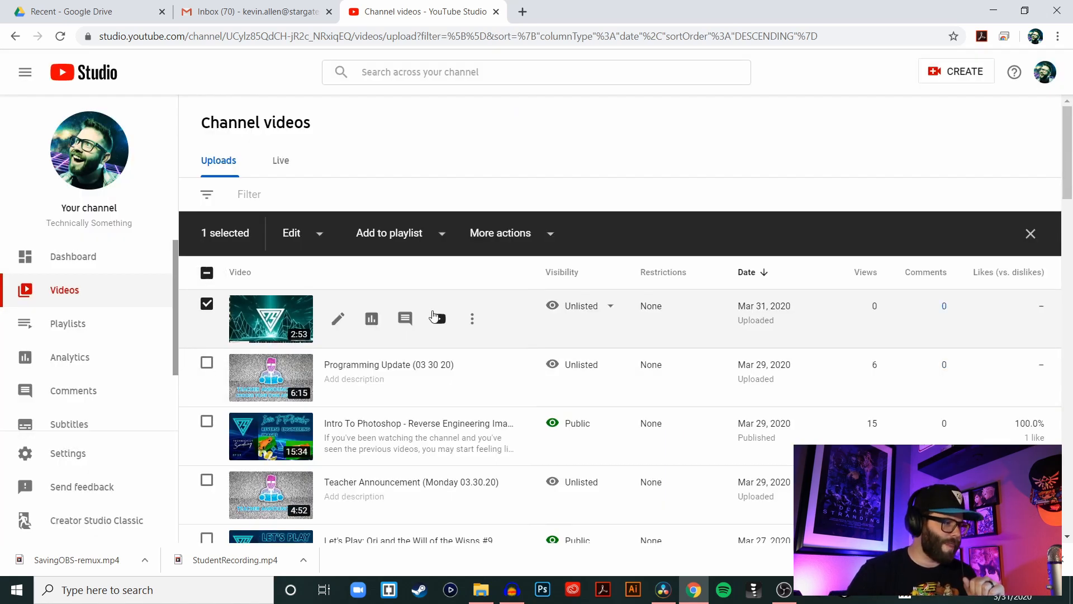
Step: Examine the edit options and the download and delete actions available for the uploaded "How to blur student faces" video
{"action": "left_click", "coordinate": [323, 235]}
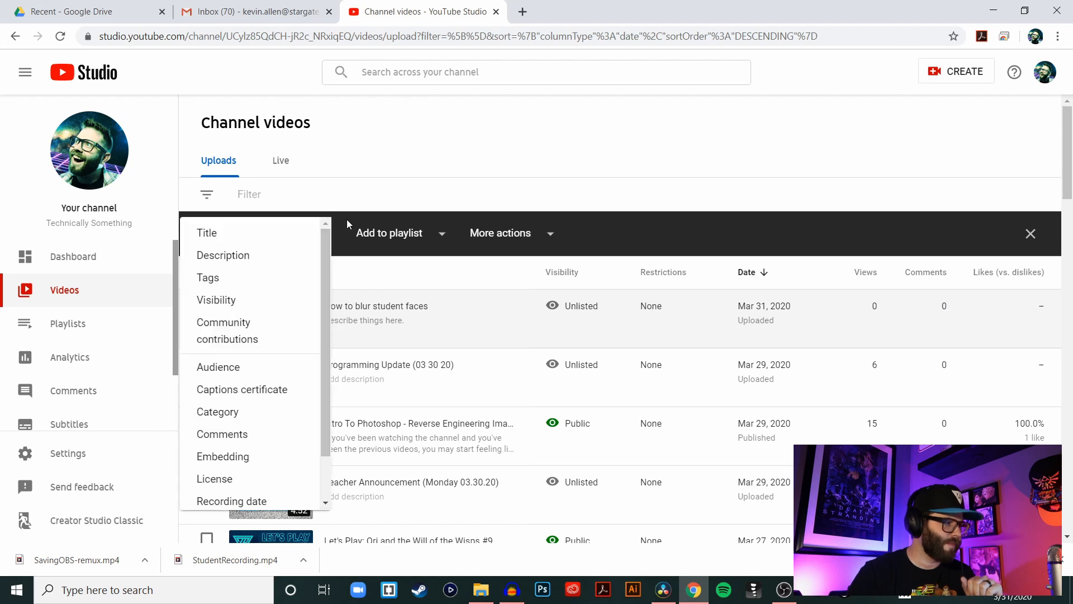
{"action": "left_click", "coordinate": [355, 204]}
{"action": "left_click", "coordinate": [539, 234]}
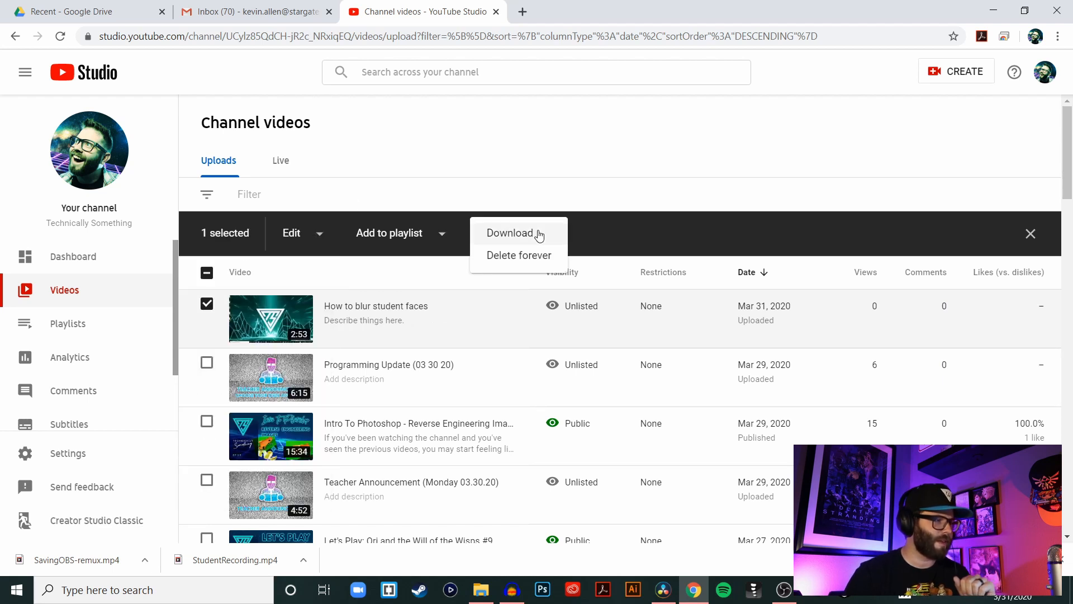
{"action": "left_click", "coordinate": [522, 180]}
{"action": "left_click", "coordinate": [206, 304]}
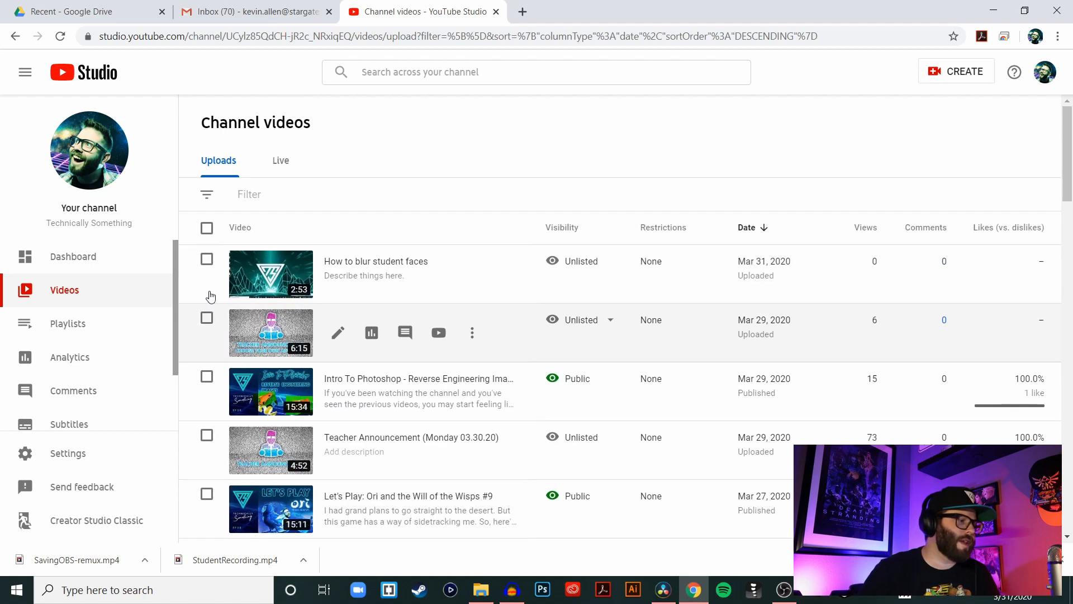
{"action": "left_click", "coordinate": [206, 259]}
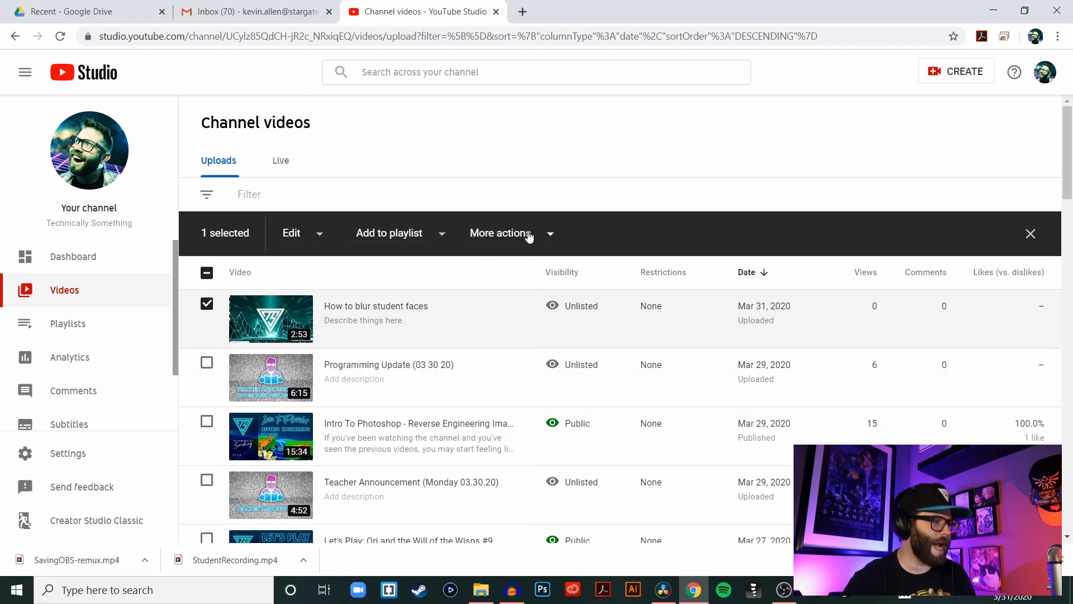
{"action": "left_click", "coordinate": [554, 240]}
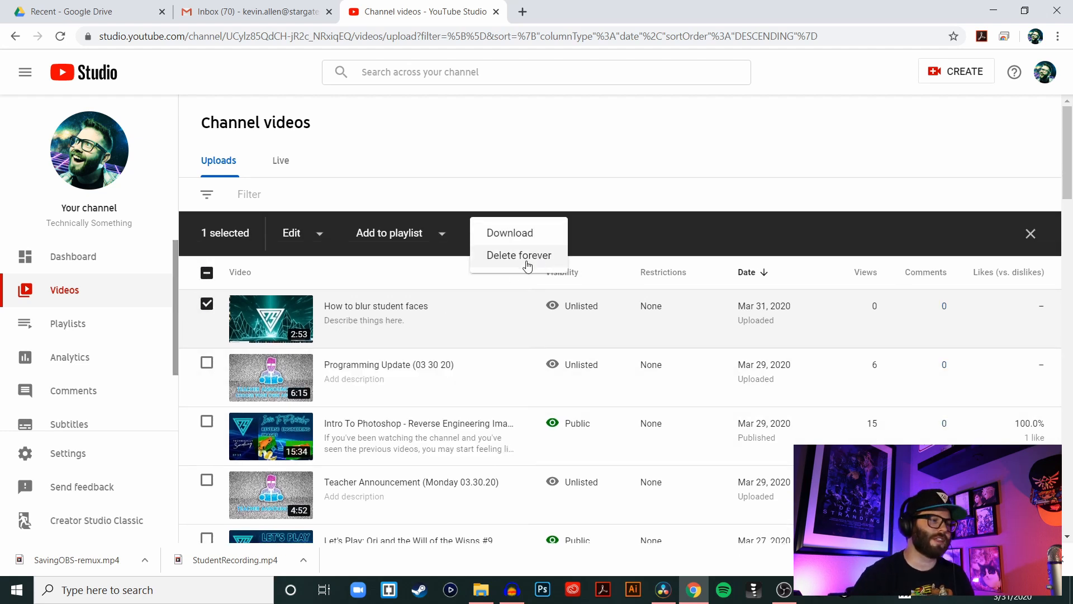